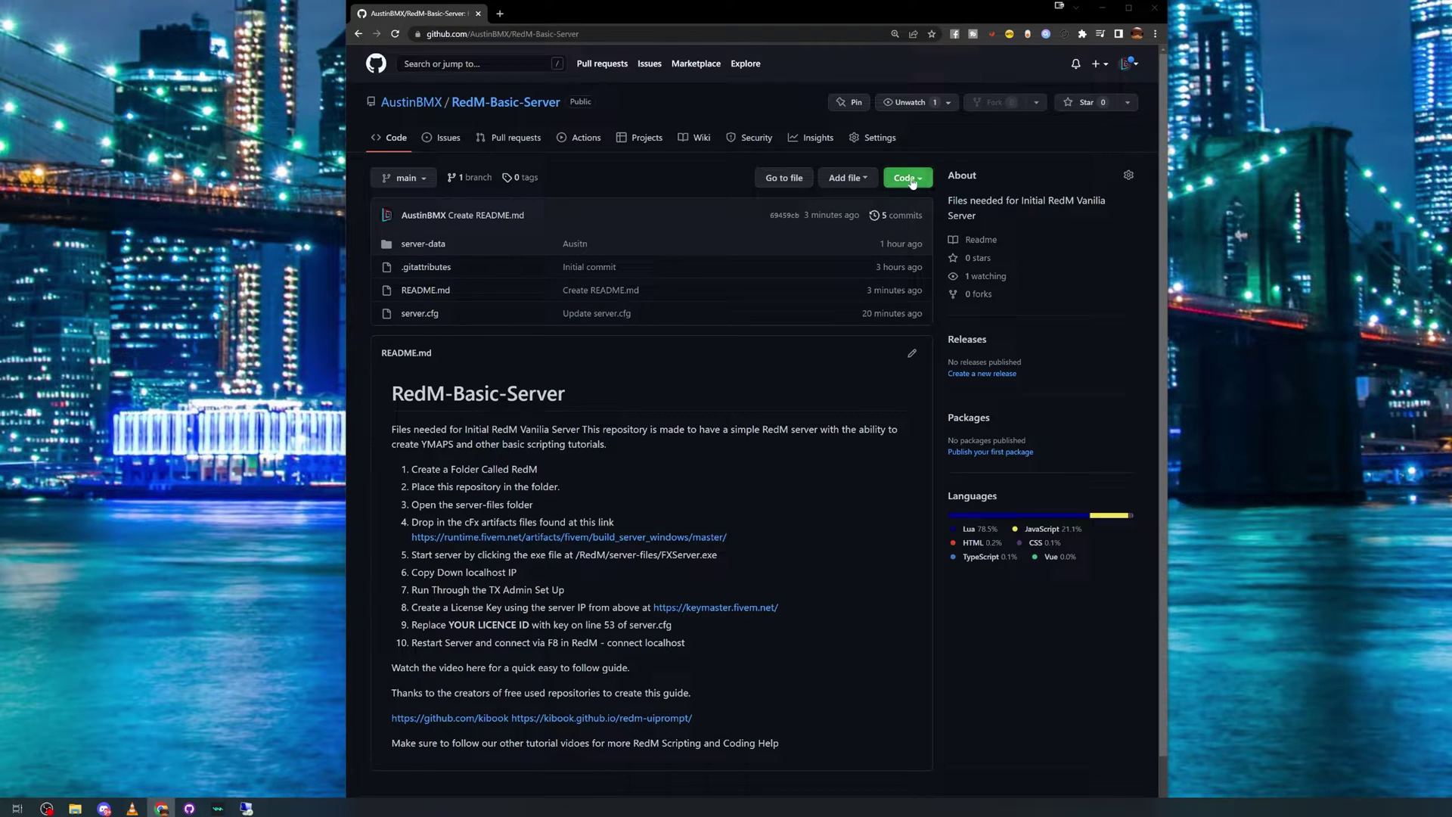
Download the RedM-Basic-Server repository from GitHub as a ZIP archive
{"action": "left_click", "coordinate": [913, 184]}
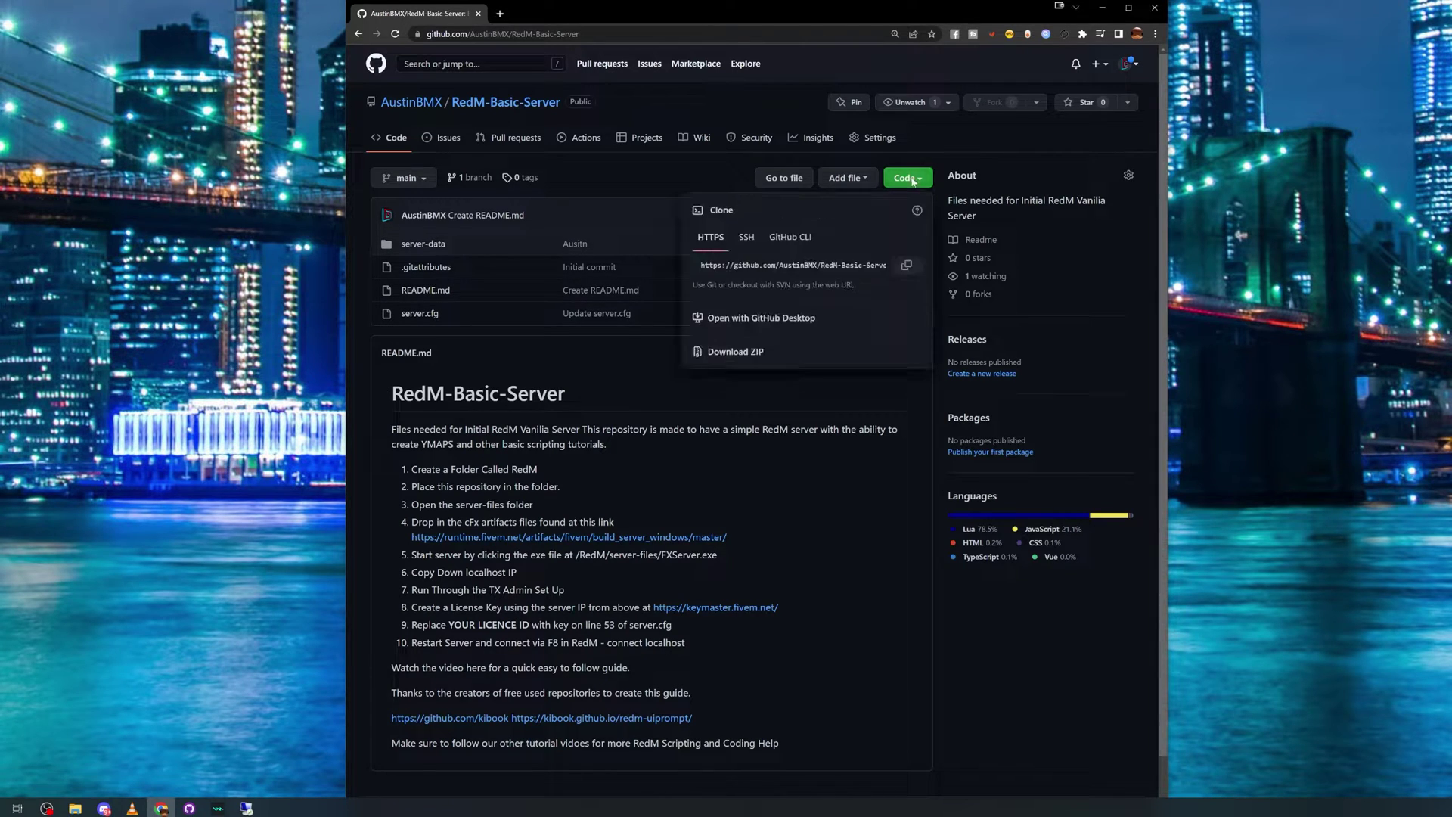
{"action": "left_click", "coordinate": [720, 353]}
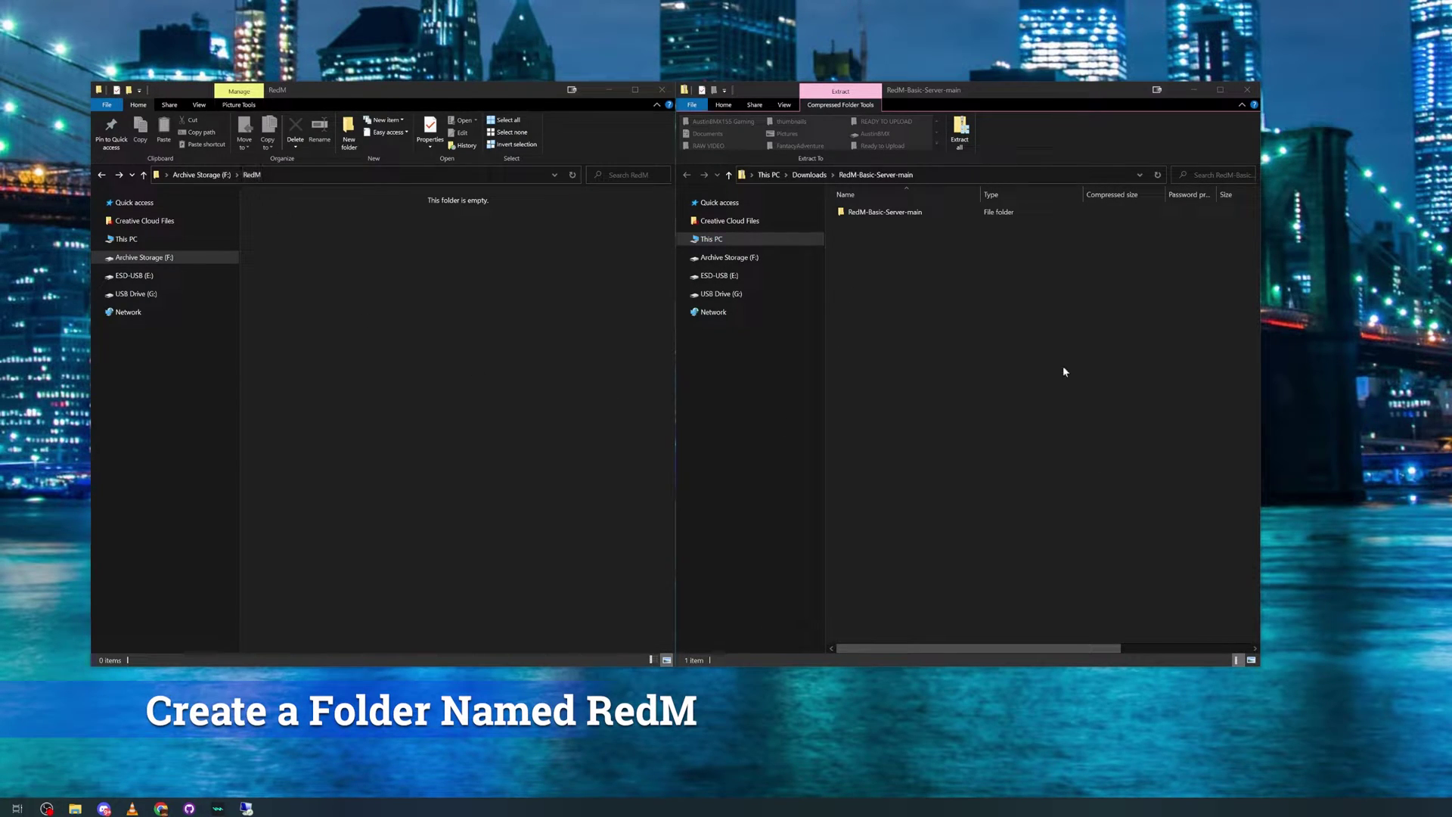
Copy all four items from the RedM-Basic-Server-main zip folder into the RedM folder
{"action": "double_click", "coordinate": [912, 214]}
{"action": "key", "text": "ctrl+a"}
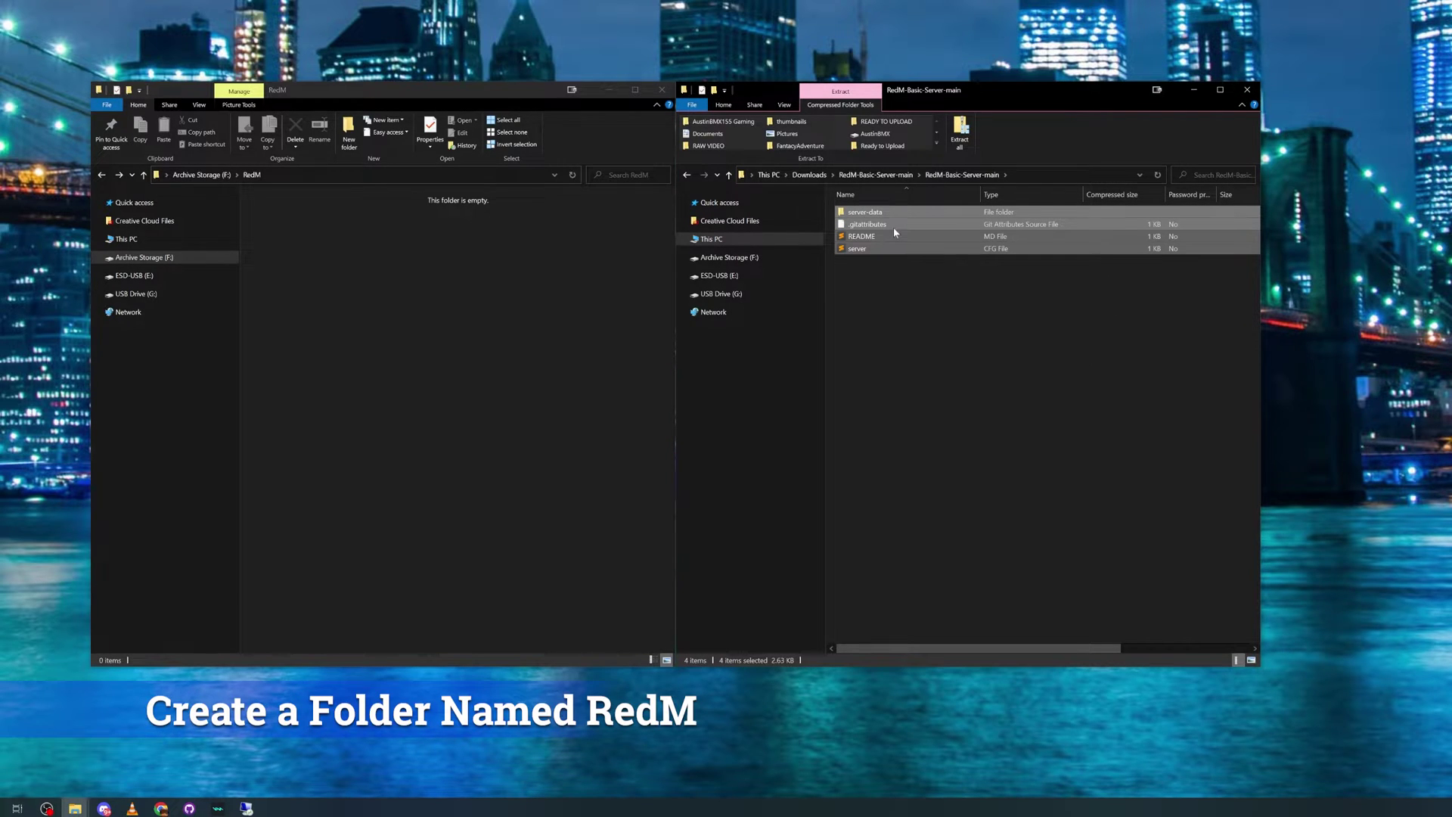
{"action": "right_click", "coordinate": [891, 227]}
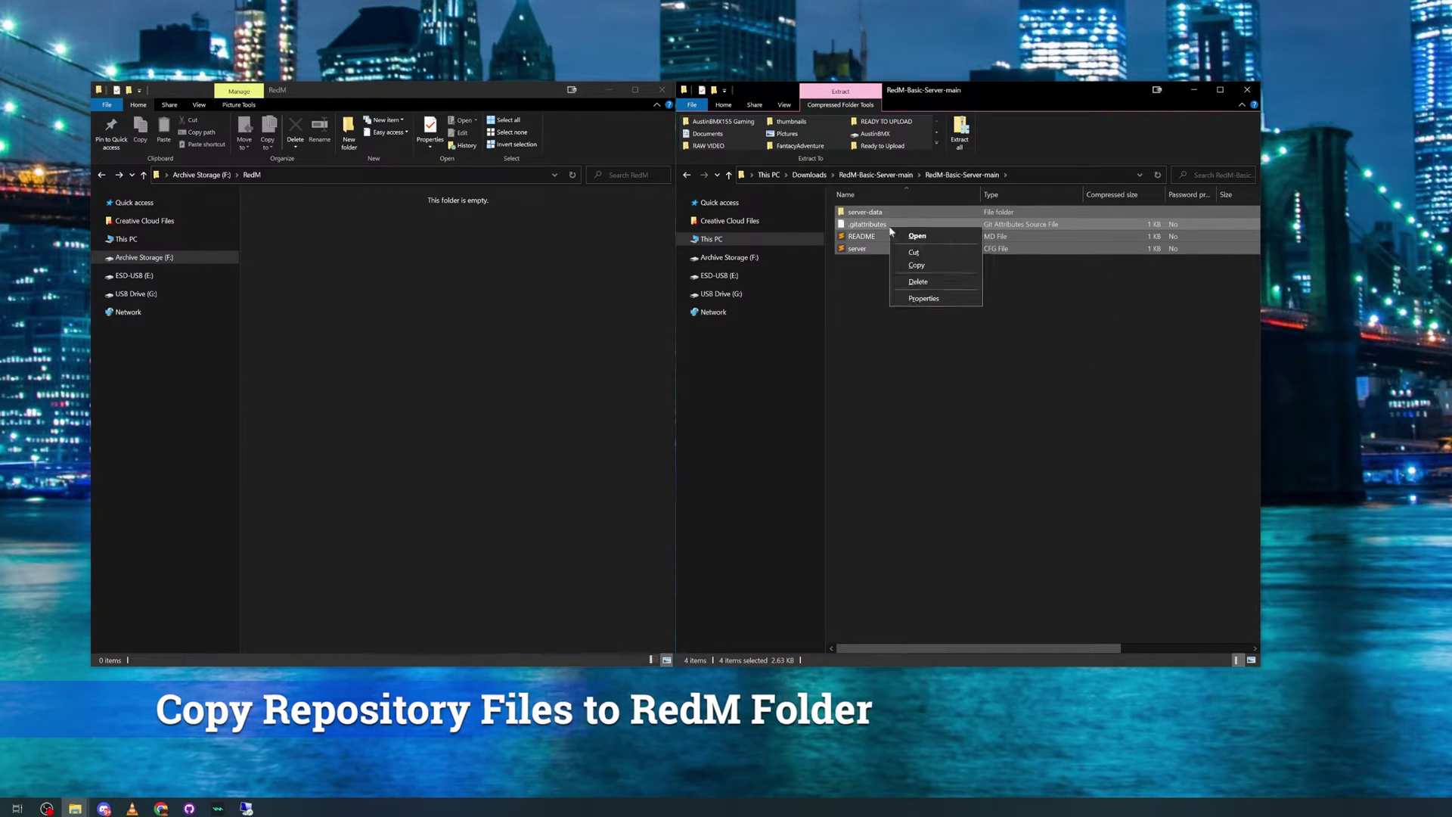
{"action": "left_click", "coordinate": [917, 266]}
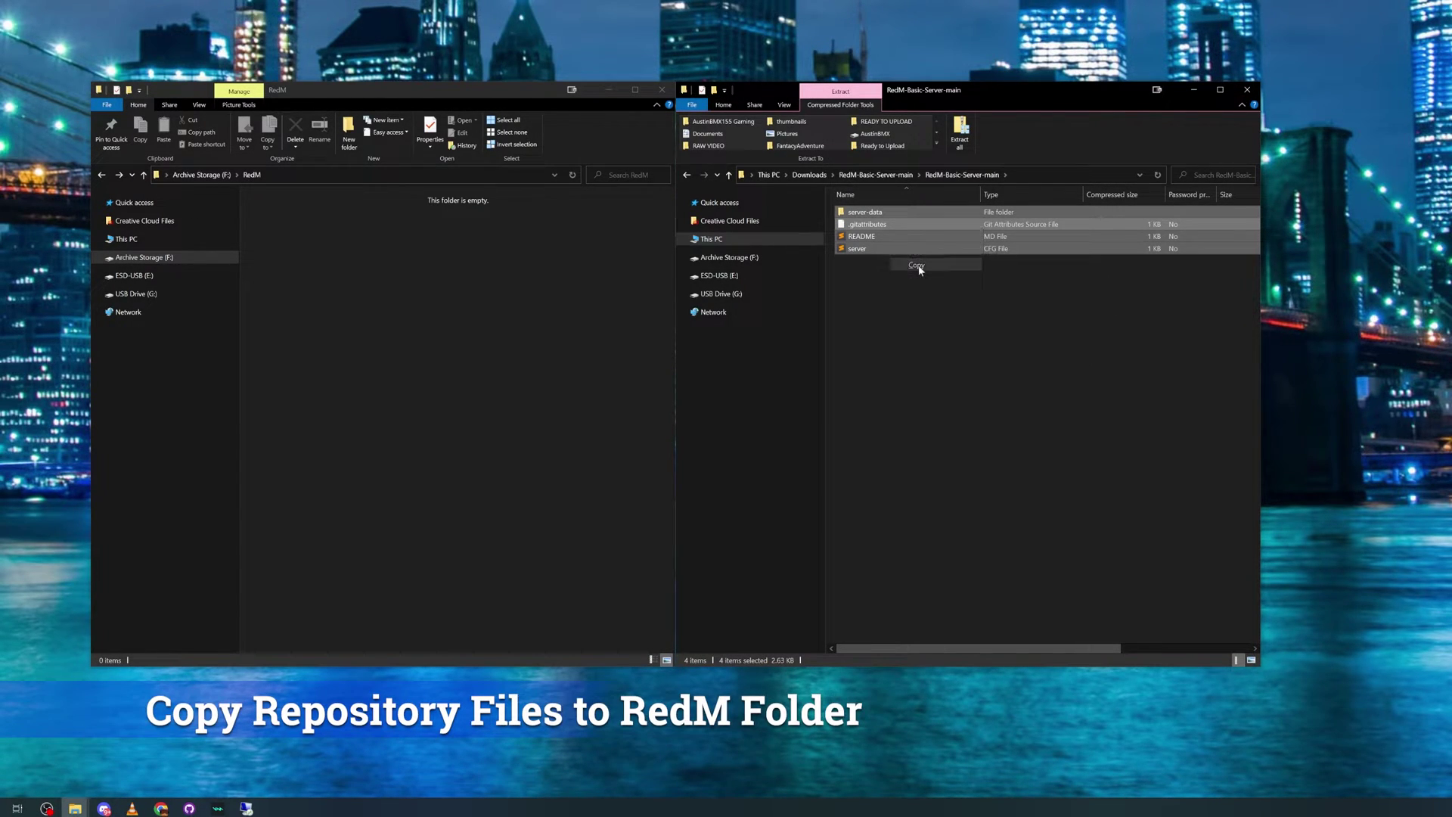
{"action": "right_click", "coordinate": [408, 297]}
{"action": "left_click", "coordinate": [460, 373]}
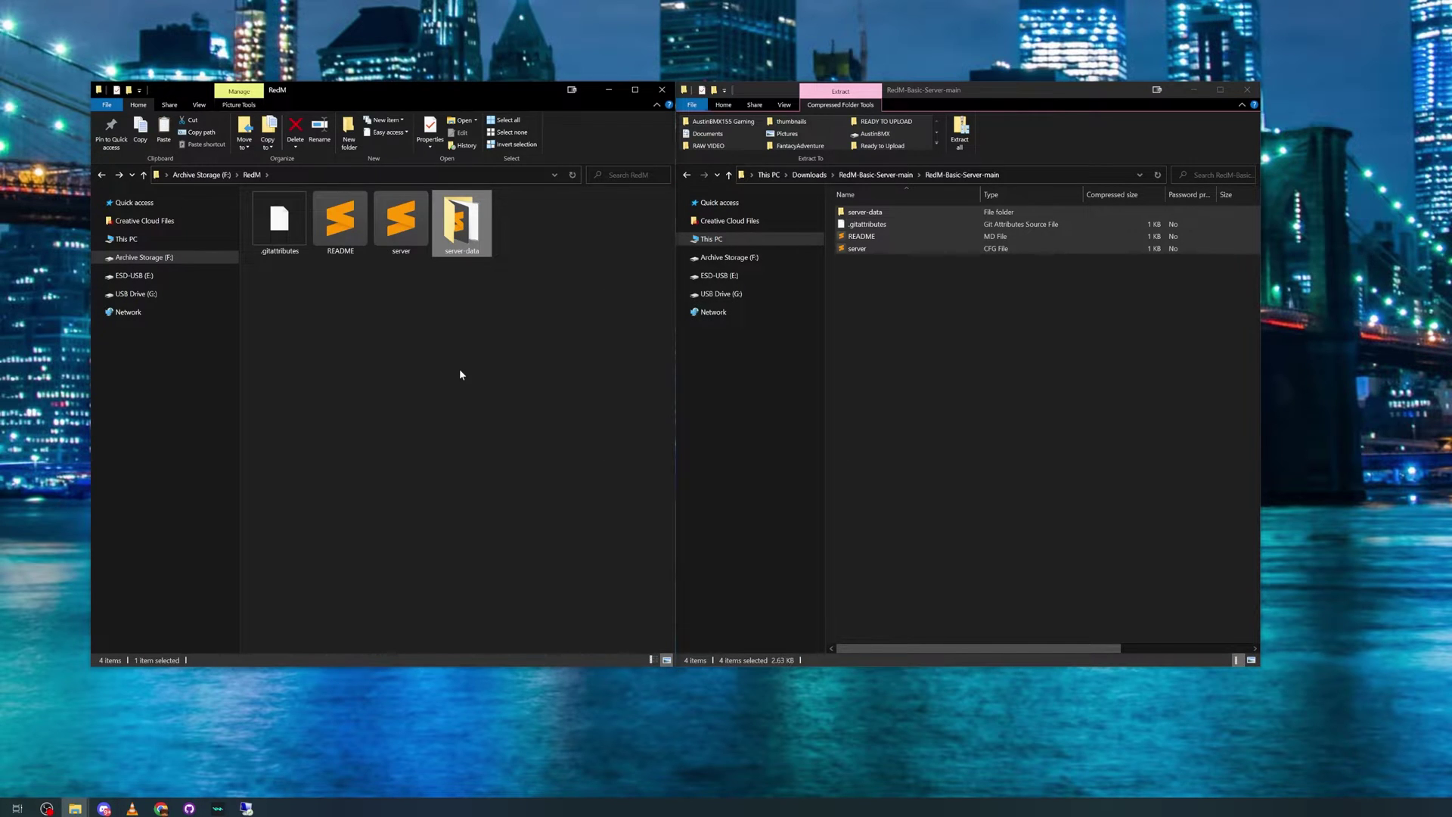
Create and open an empty server-files folder in RedM, then download server build 5977
{"action": "right_click", "coordinate": [492, 307]}
{"action": "mouse_move", "coordinate": [567, 432]}
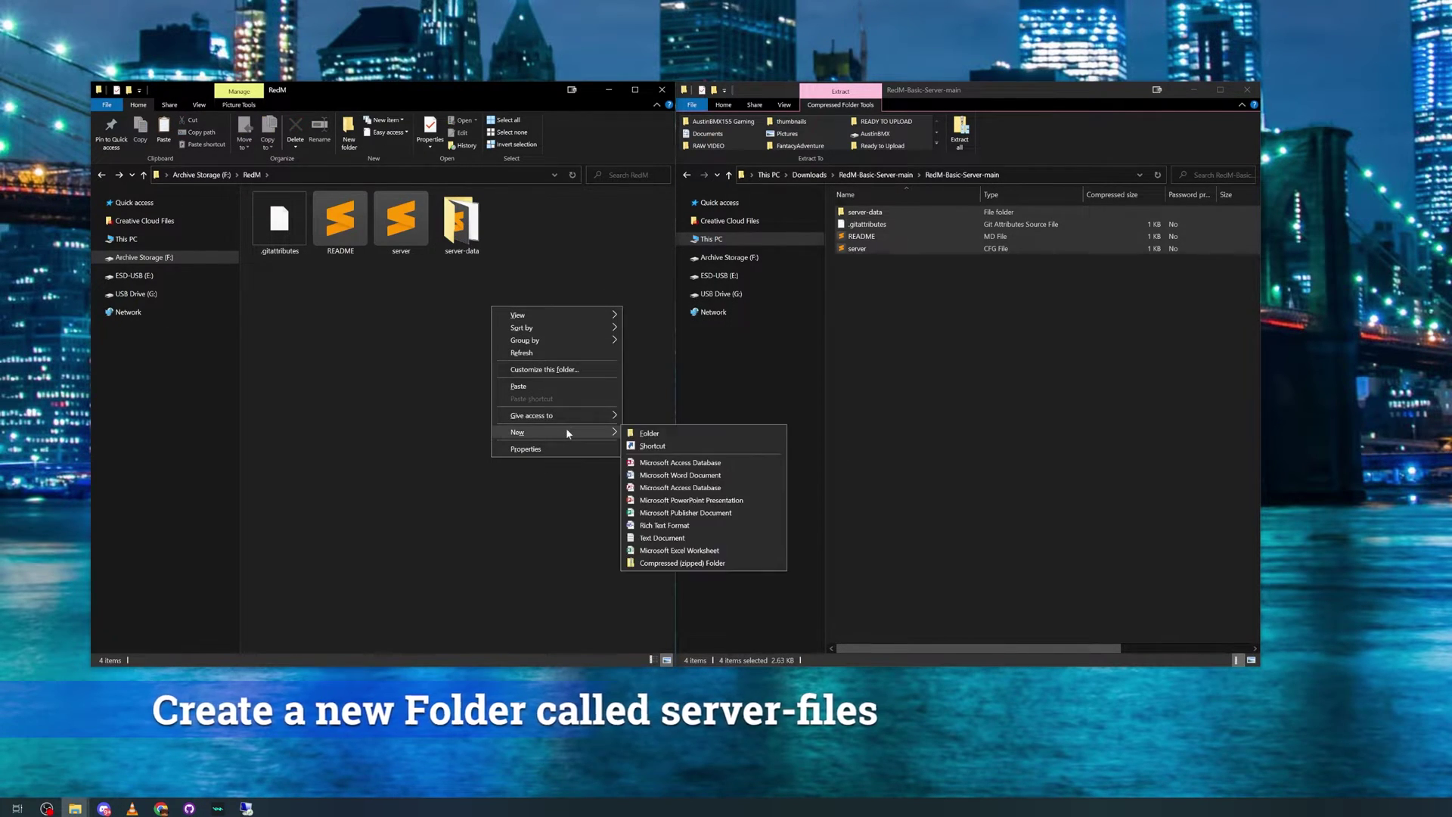
{"action": "left_click", "coordinate": [649, 433]}
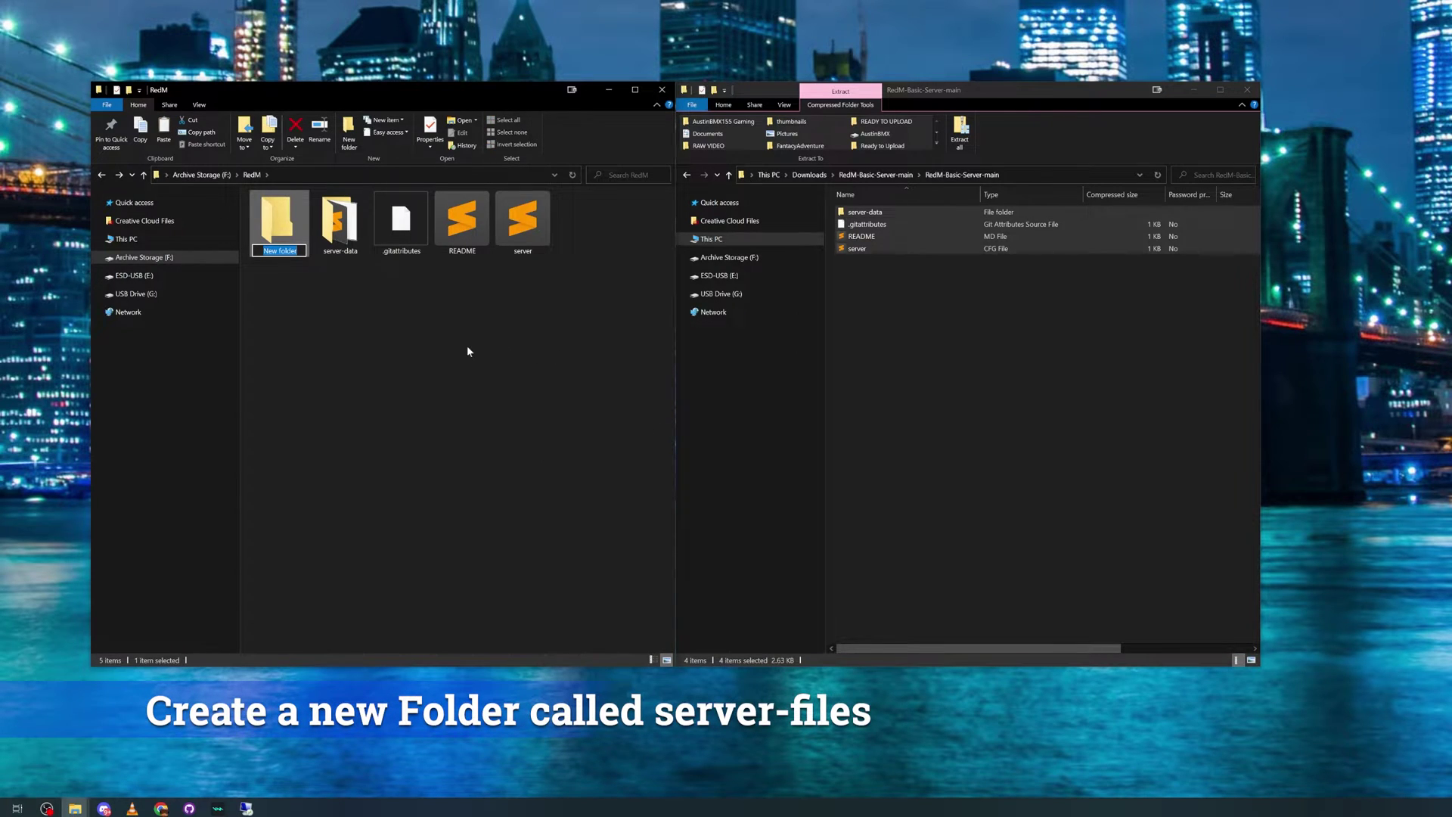
{"action": "type", "text": "server-fi"}
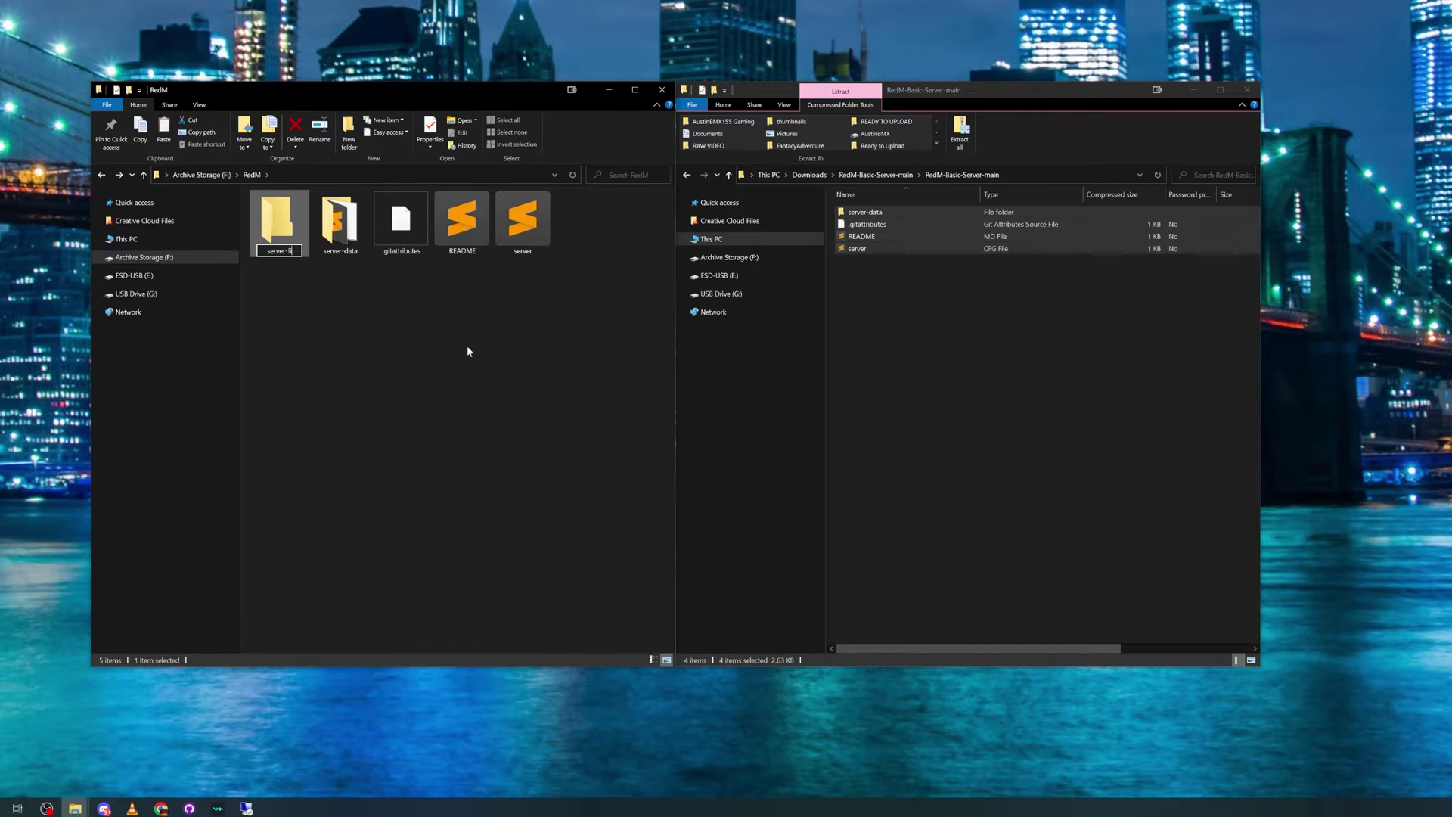
{"action": "type", "text": "les"}
{"action": "key", "text": "Return"}
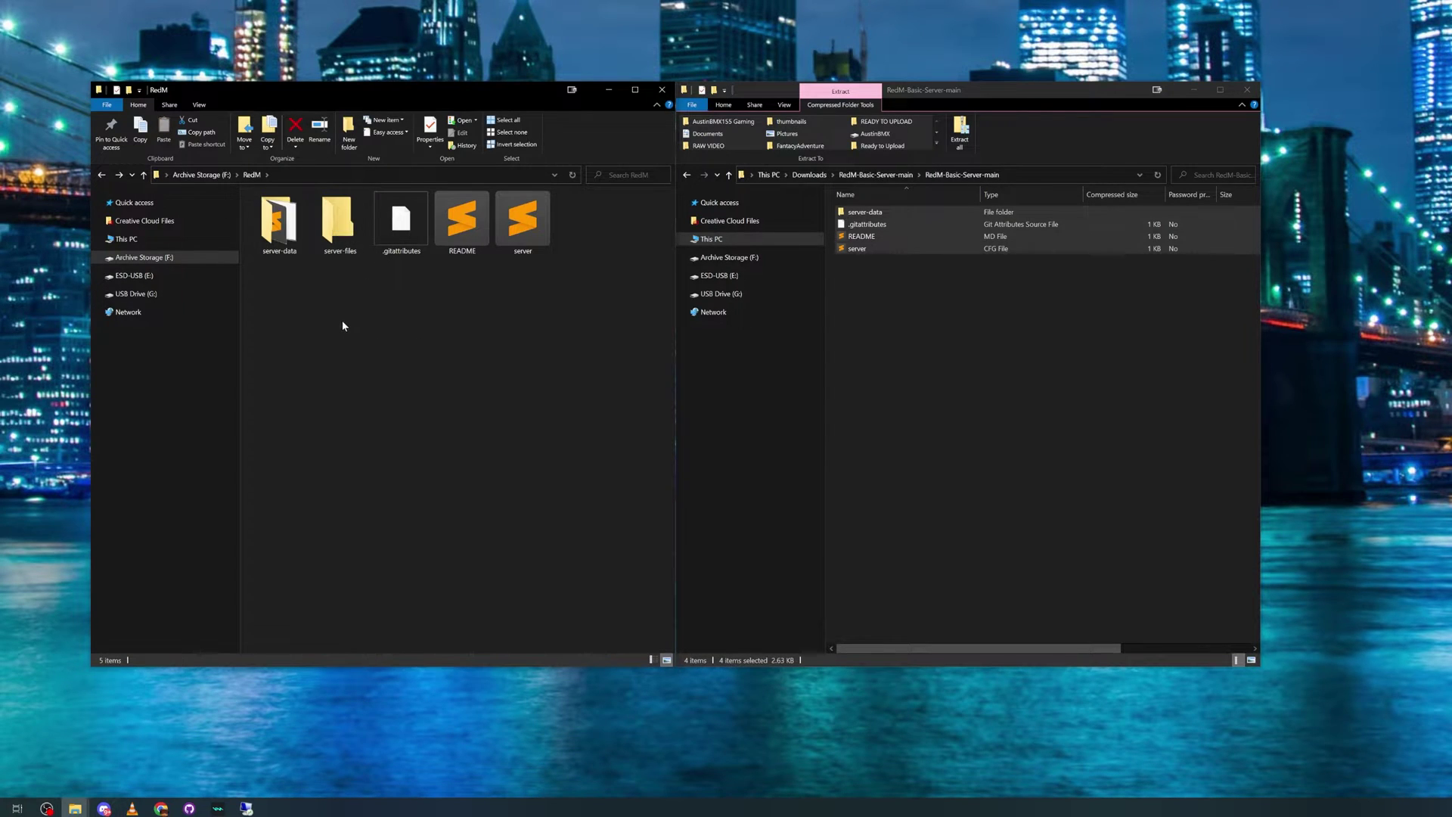
{"action": "double_click", "coordinate": [341, 225]}
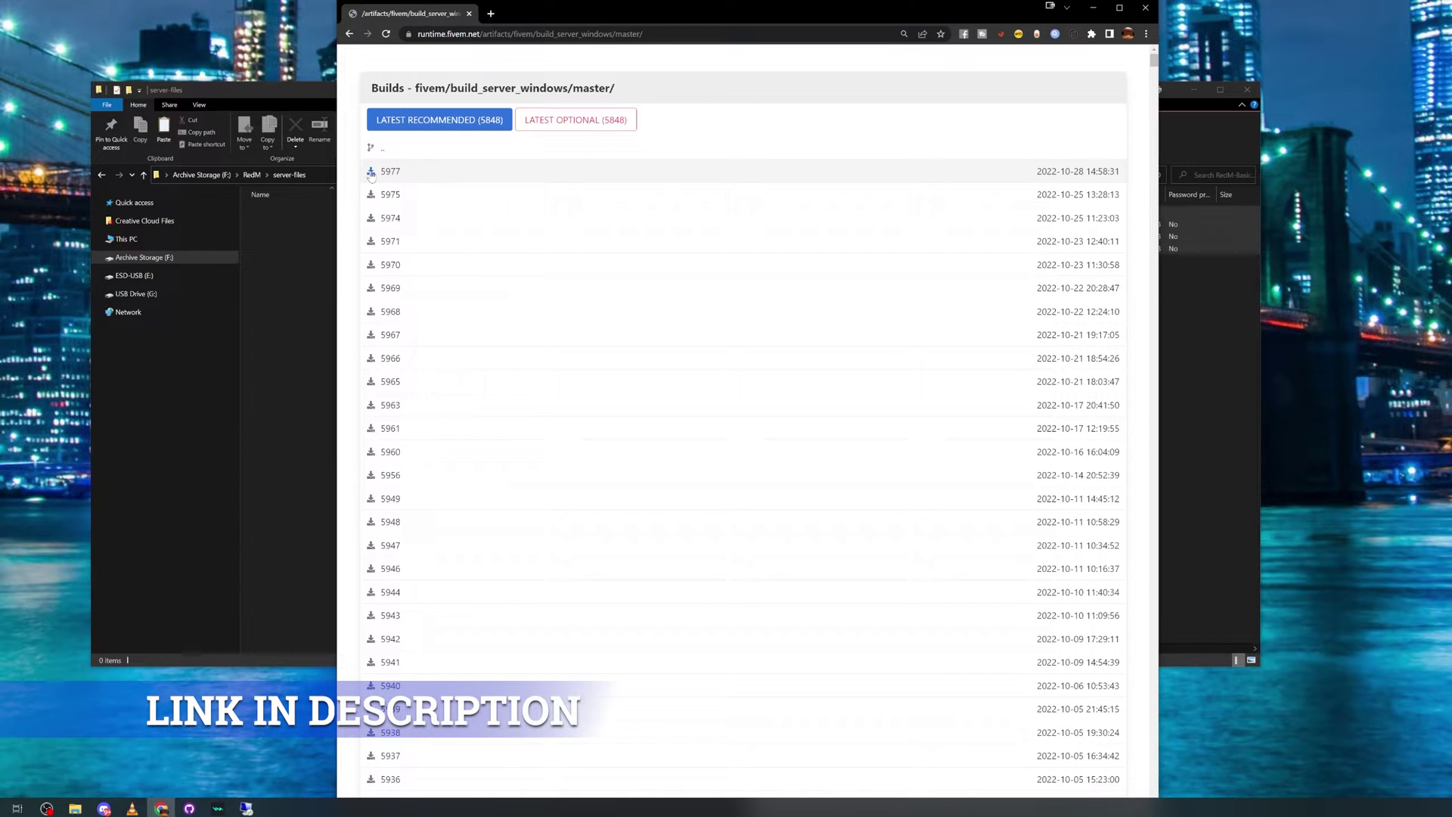
{"action": "left_click", "coordinate": [371, 172]}
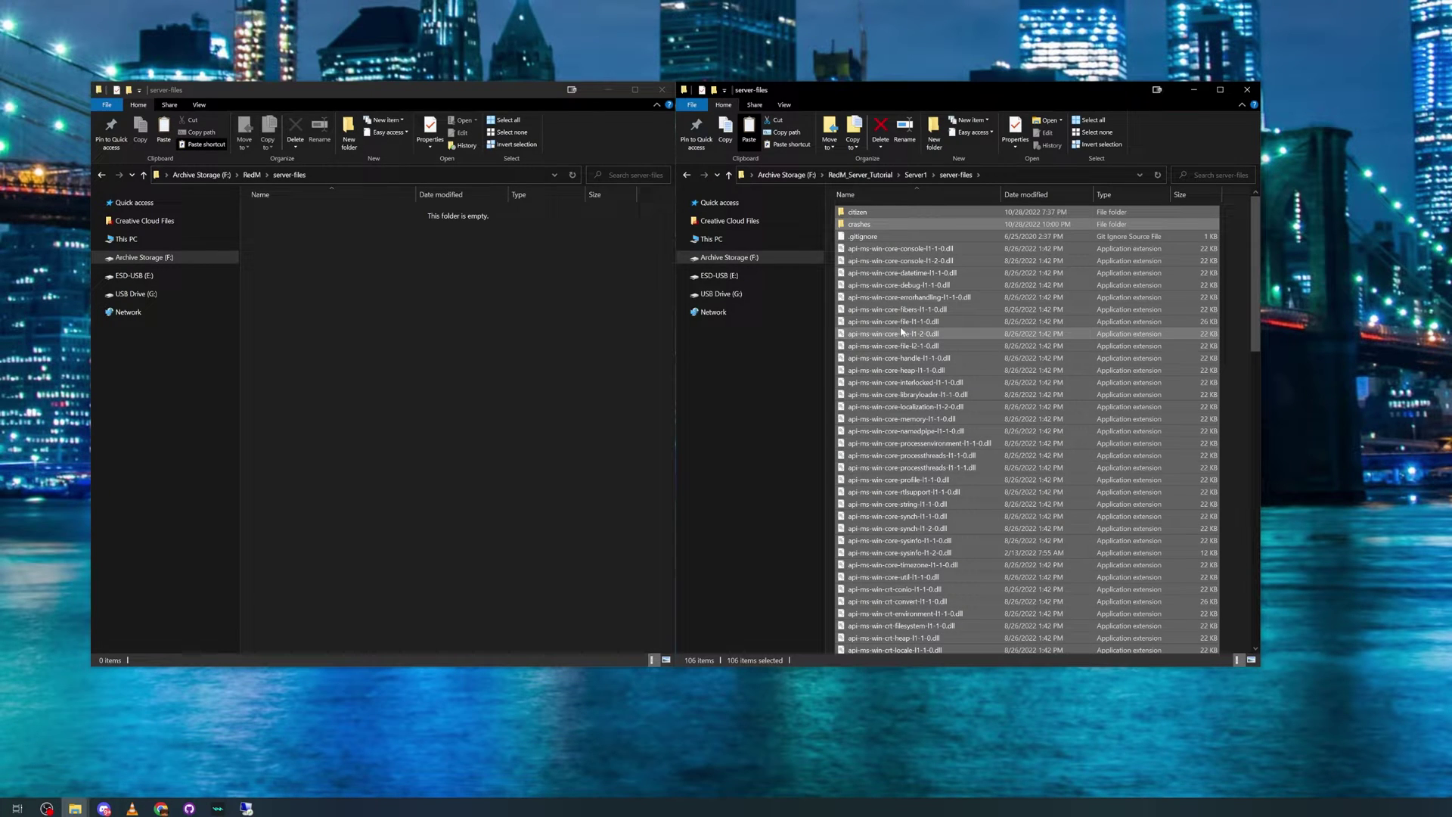
Copy all the extracted server build files into RedM\server-files
{"action": "right_click", "coordinate": [902, 330]}
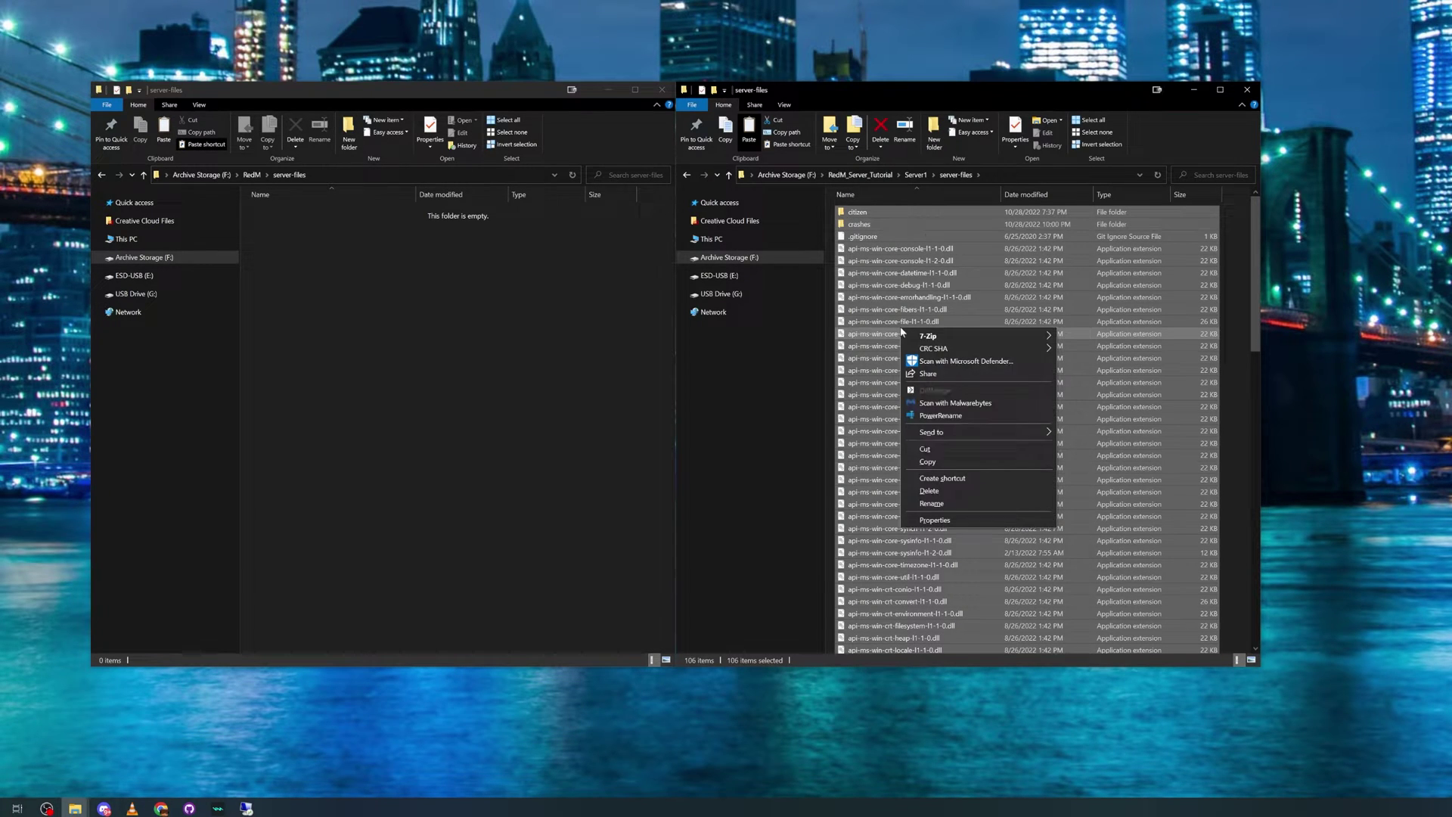
{"action": "left_click", "coordinate": [924, 459]}
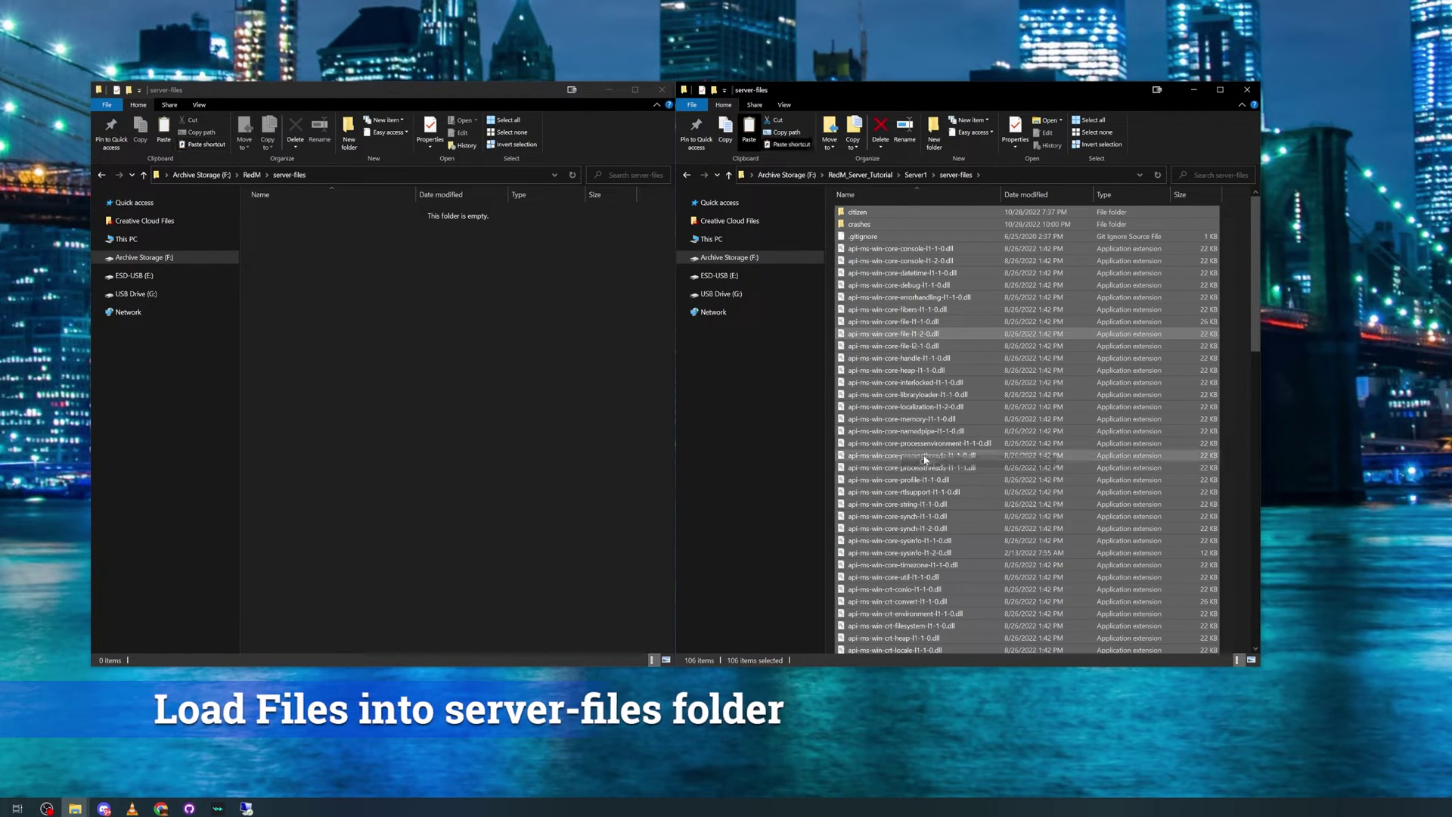
{"action": "right_click", "coordinate": [406, 310]}
{"action": "left_click", "coordinate": [457, 390]}
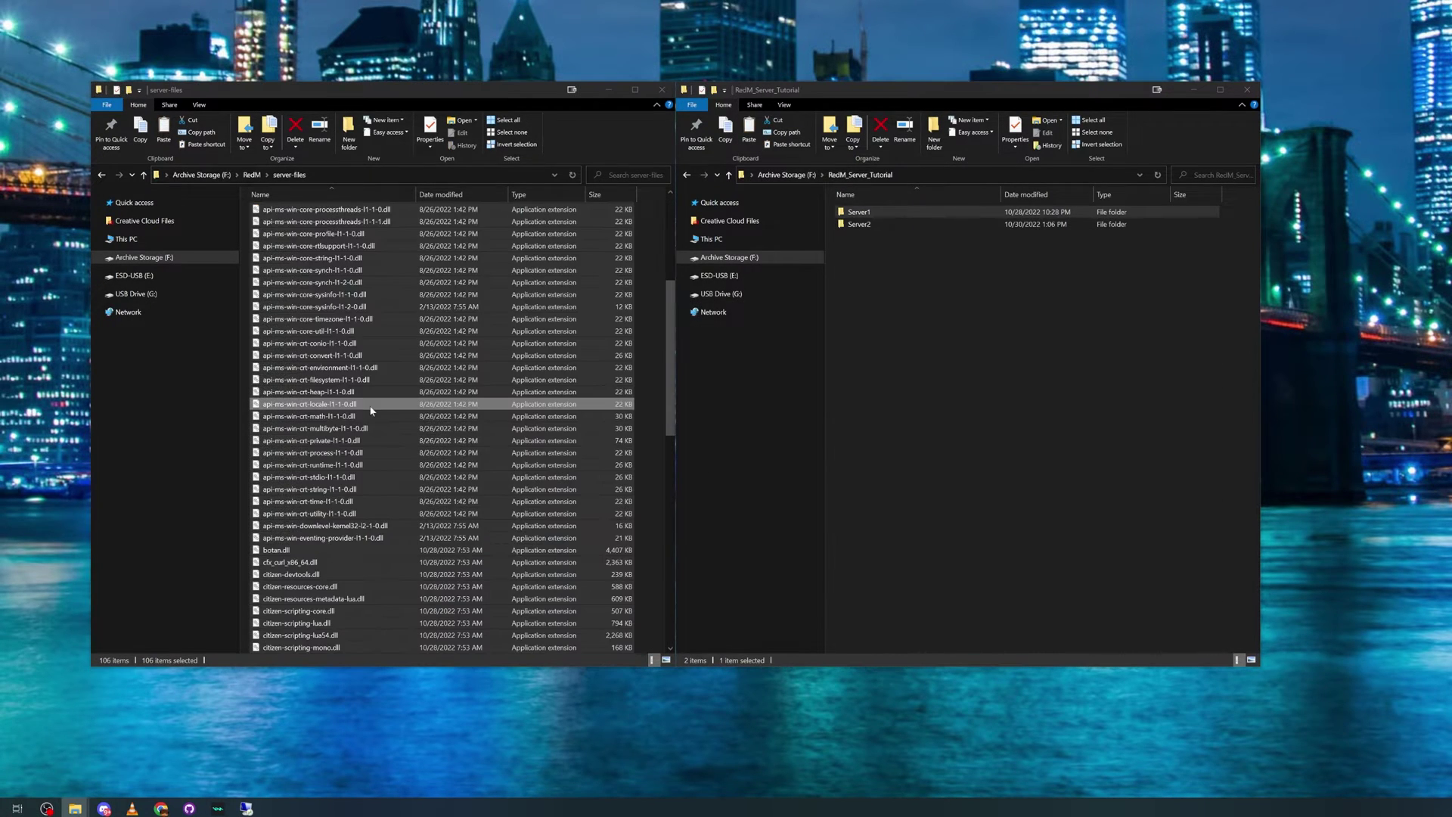
Select FXServer.exe among the copied build files
{"action": "scroll", "coordinate": [370, 404], "scroll_direction": "down", "scroll_amount": 1}
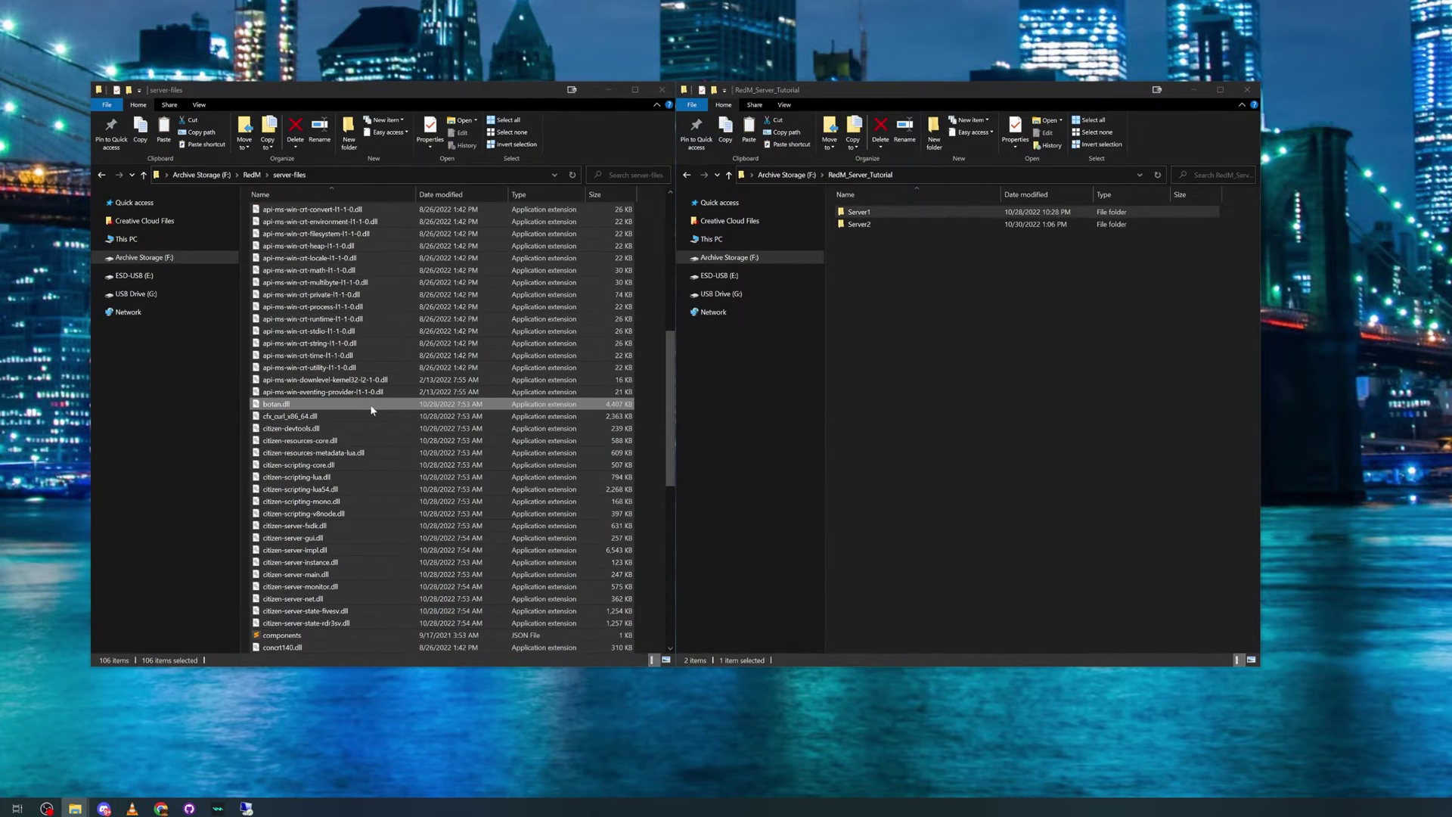
{"action": "scroll", "coordinate": [372, 405], "scroll_direction": "down", "scroll_amount": 4}
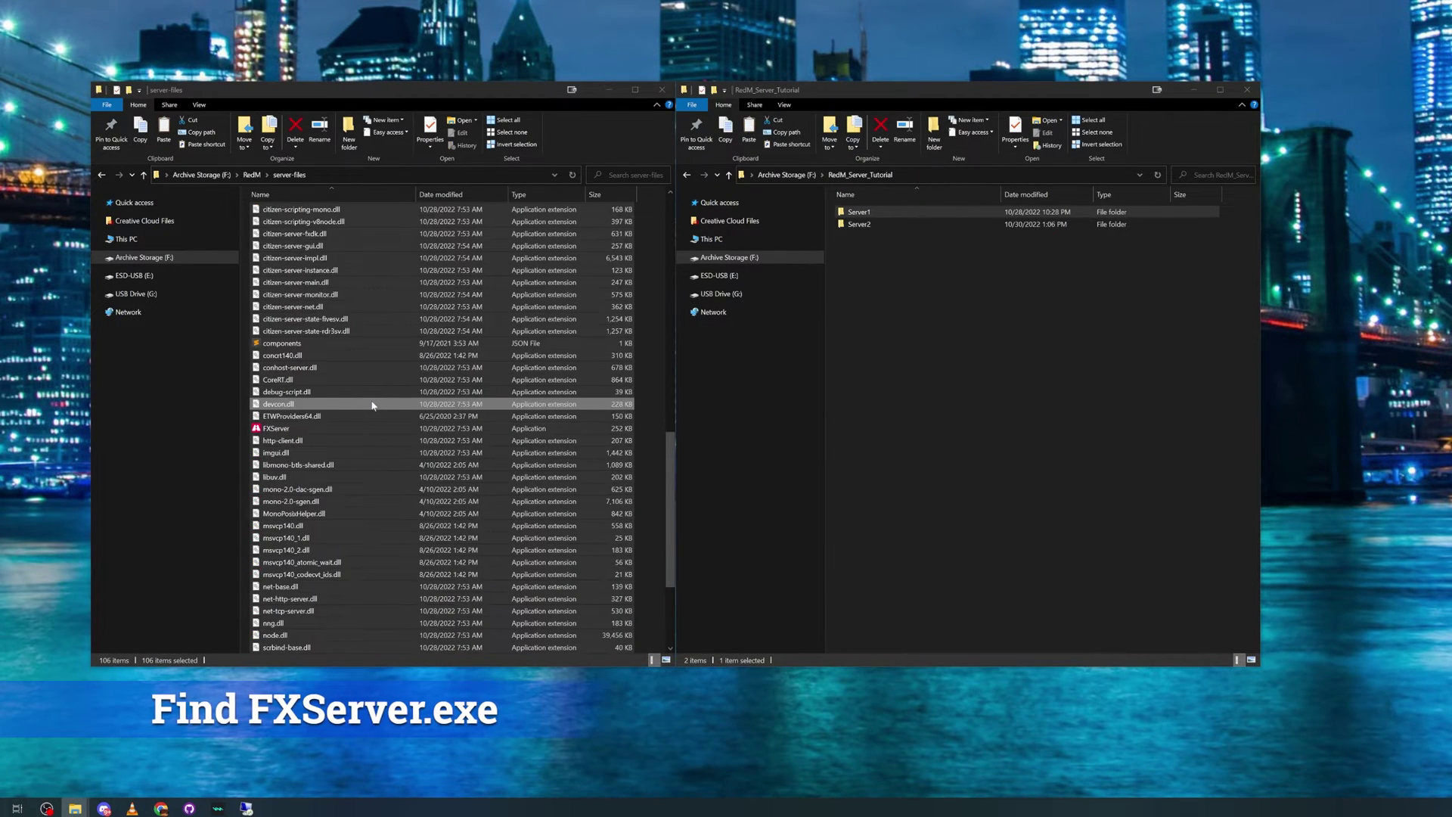
{"action": "left_click", "coordinate": [342, 429]}
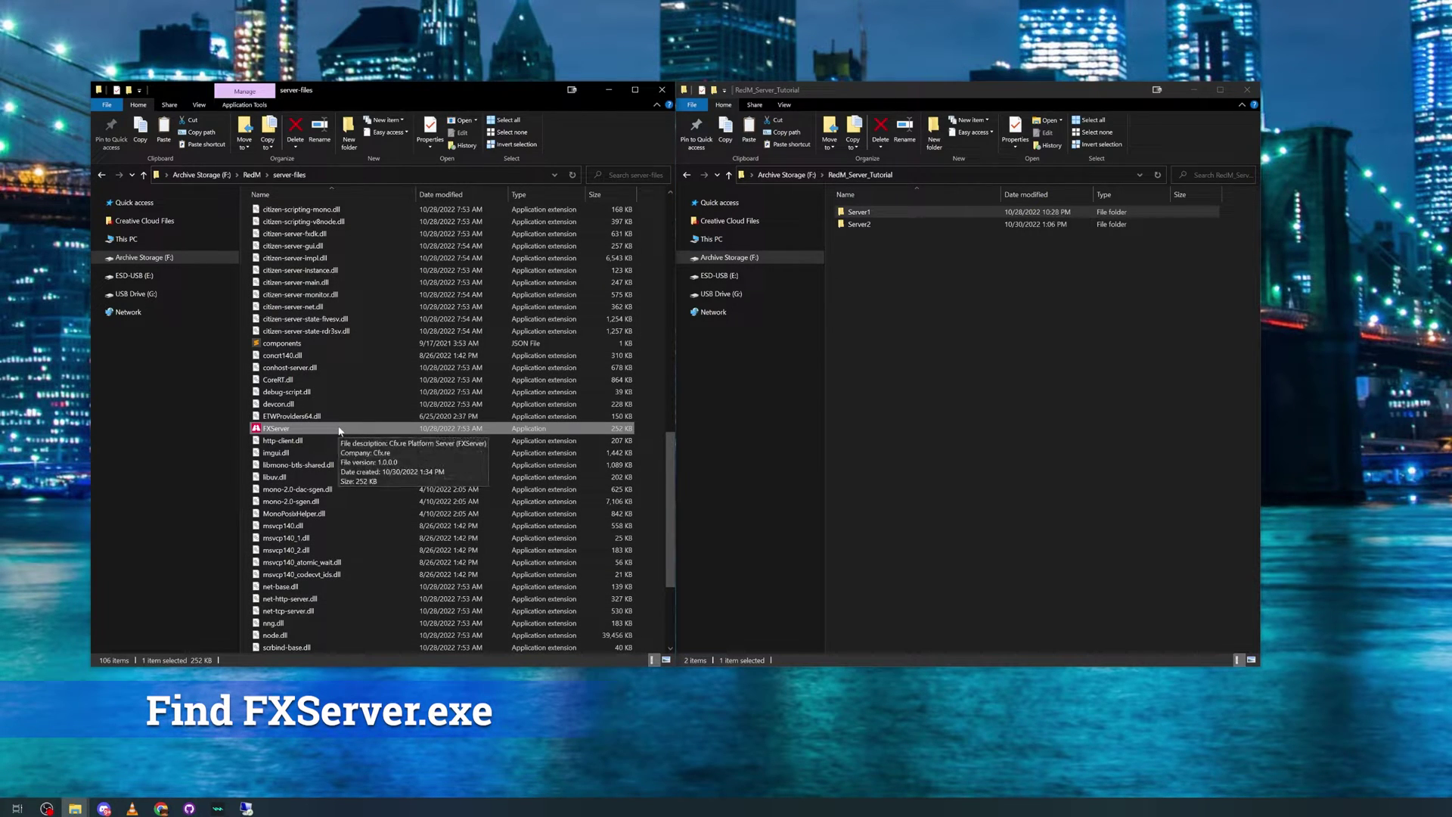
Launch FXServer.exe and allow it through Windows Defender Firewall
{"action": "double_click", "coordinate": [340, 431]}
{"action": "left_click_drag", "start_coordinate": [148, 133], "coordinate": [728, 215]}
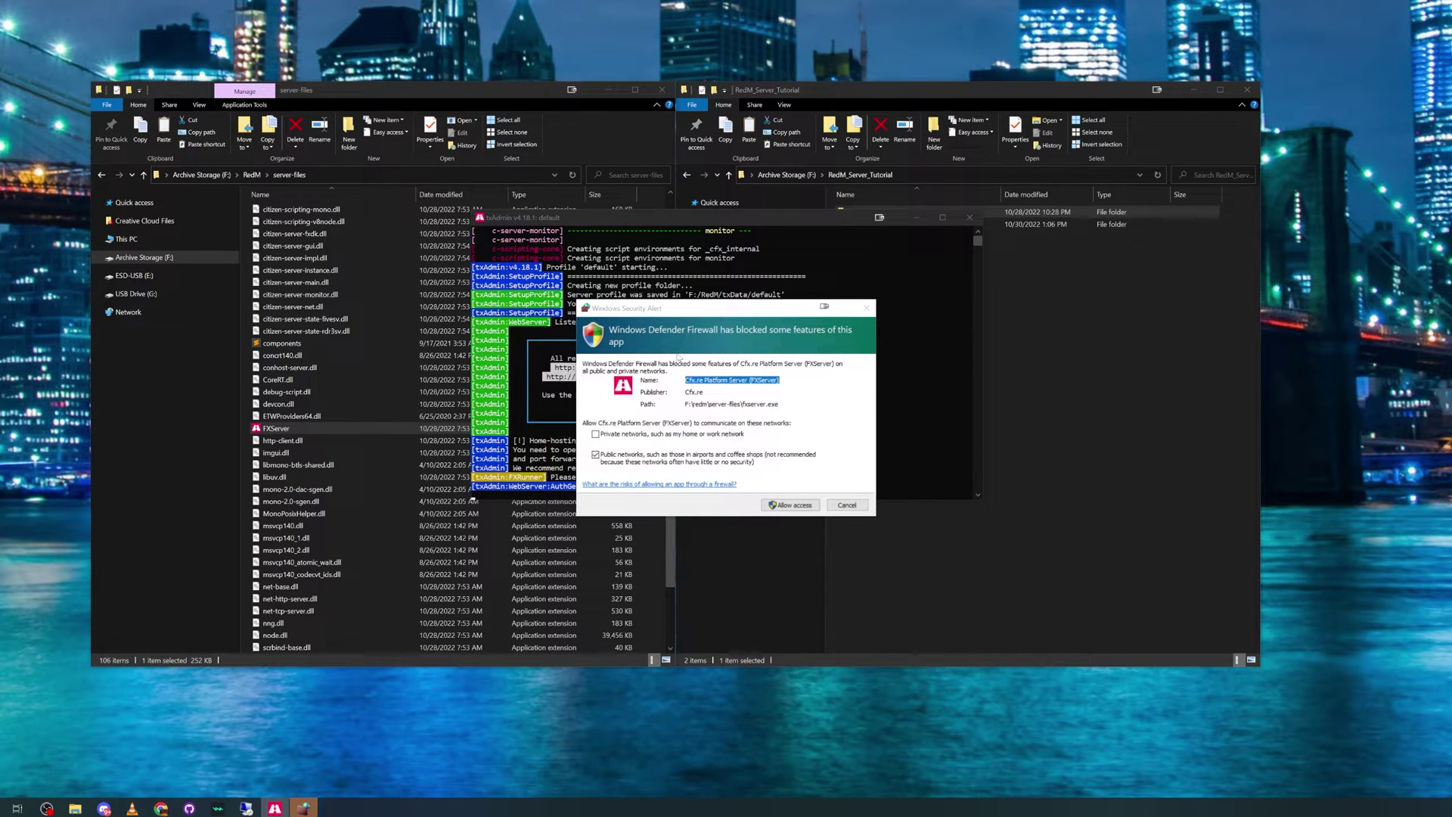
{"action": "left_click", "coordinate": [791, 506]}
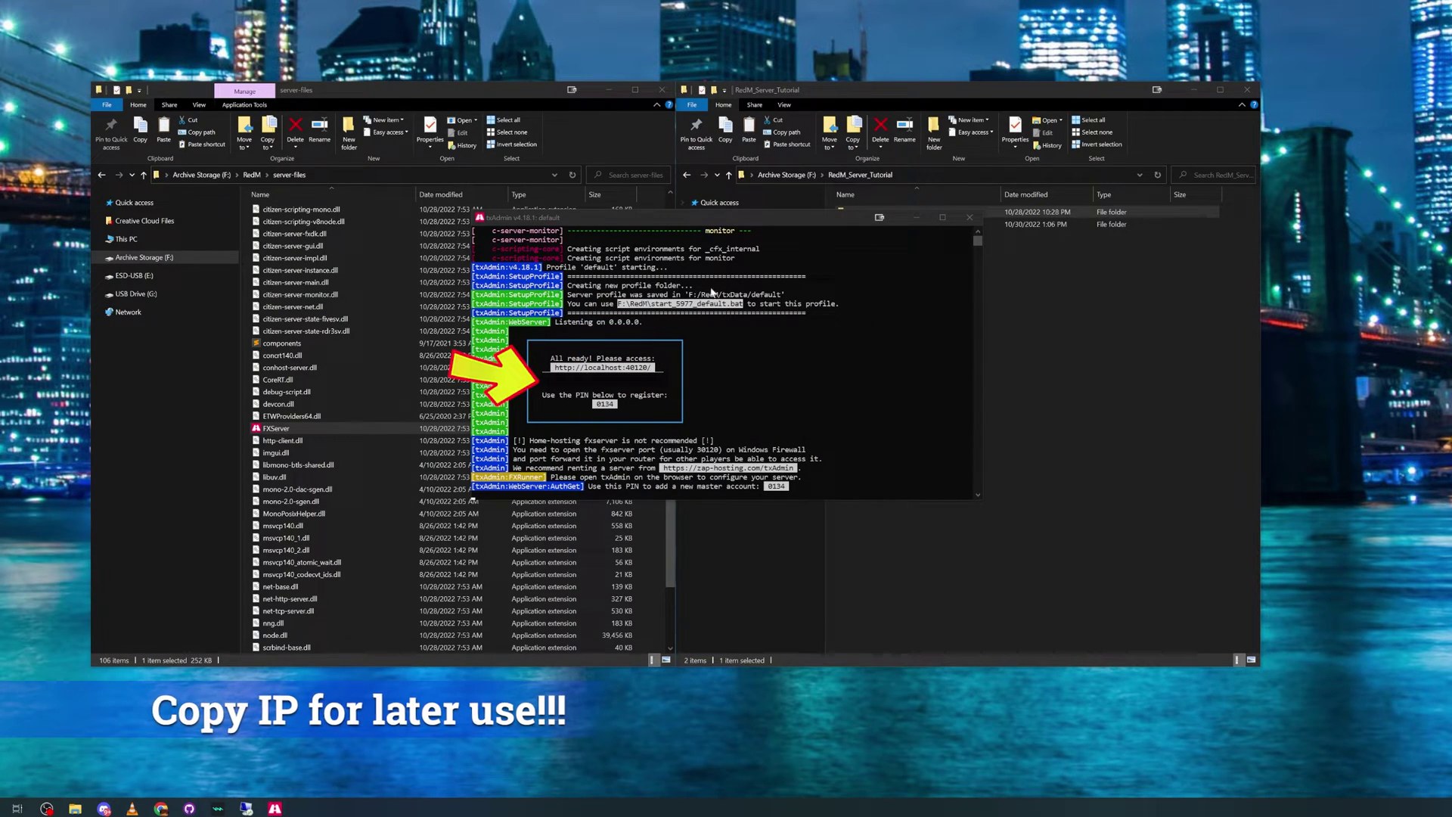
{"action": "left_click_drag", "start_coordinate": [713, 211], "coordinate": [364, 129]}
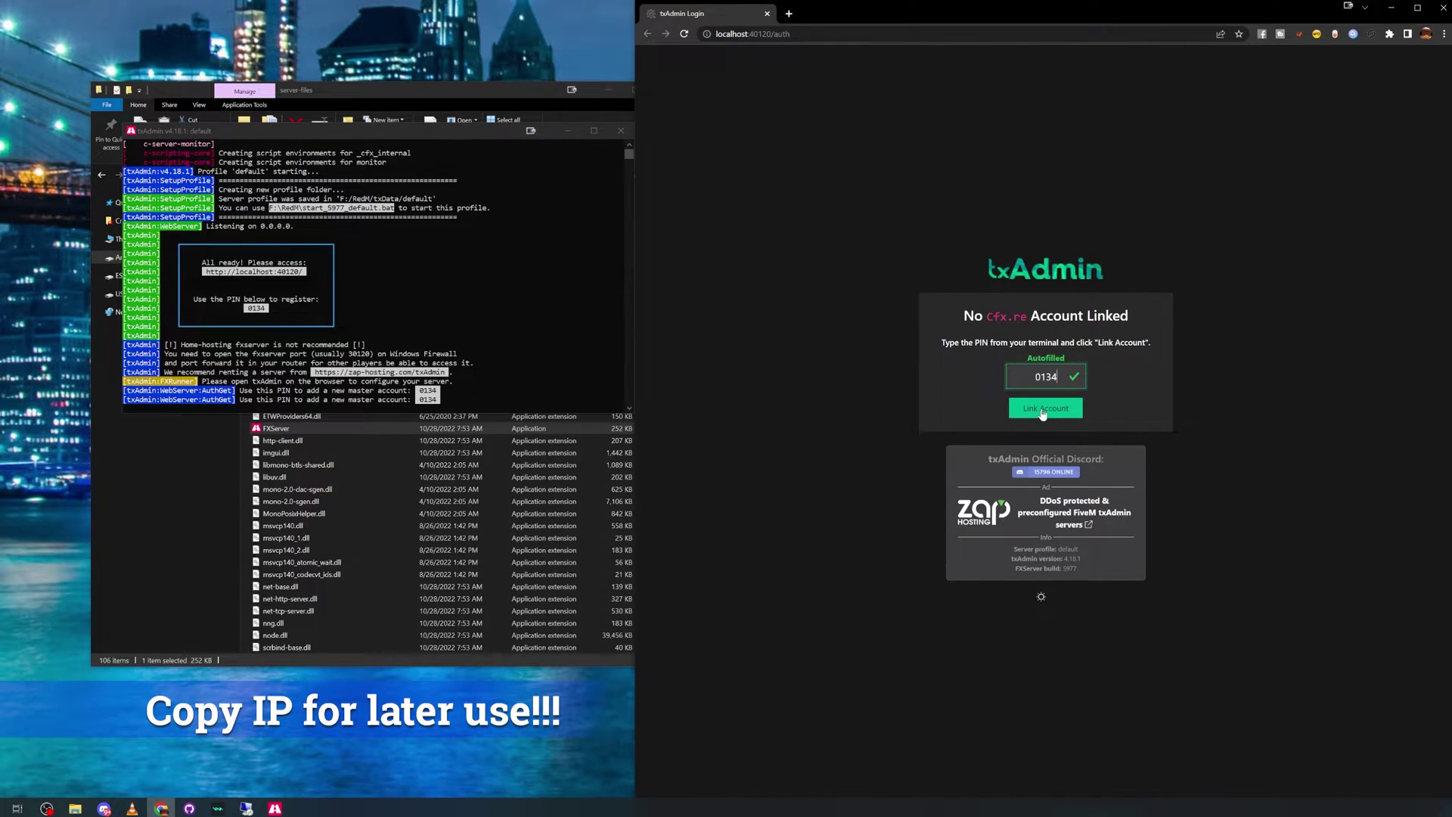
Link the Cfx.re account, set the backup password, and name the server 'Tutori'
{"action": "left_click", "coordinate": [1044, 408]}
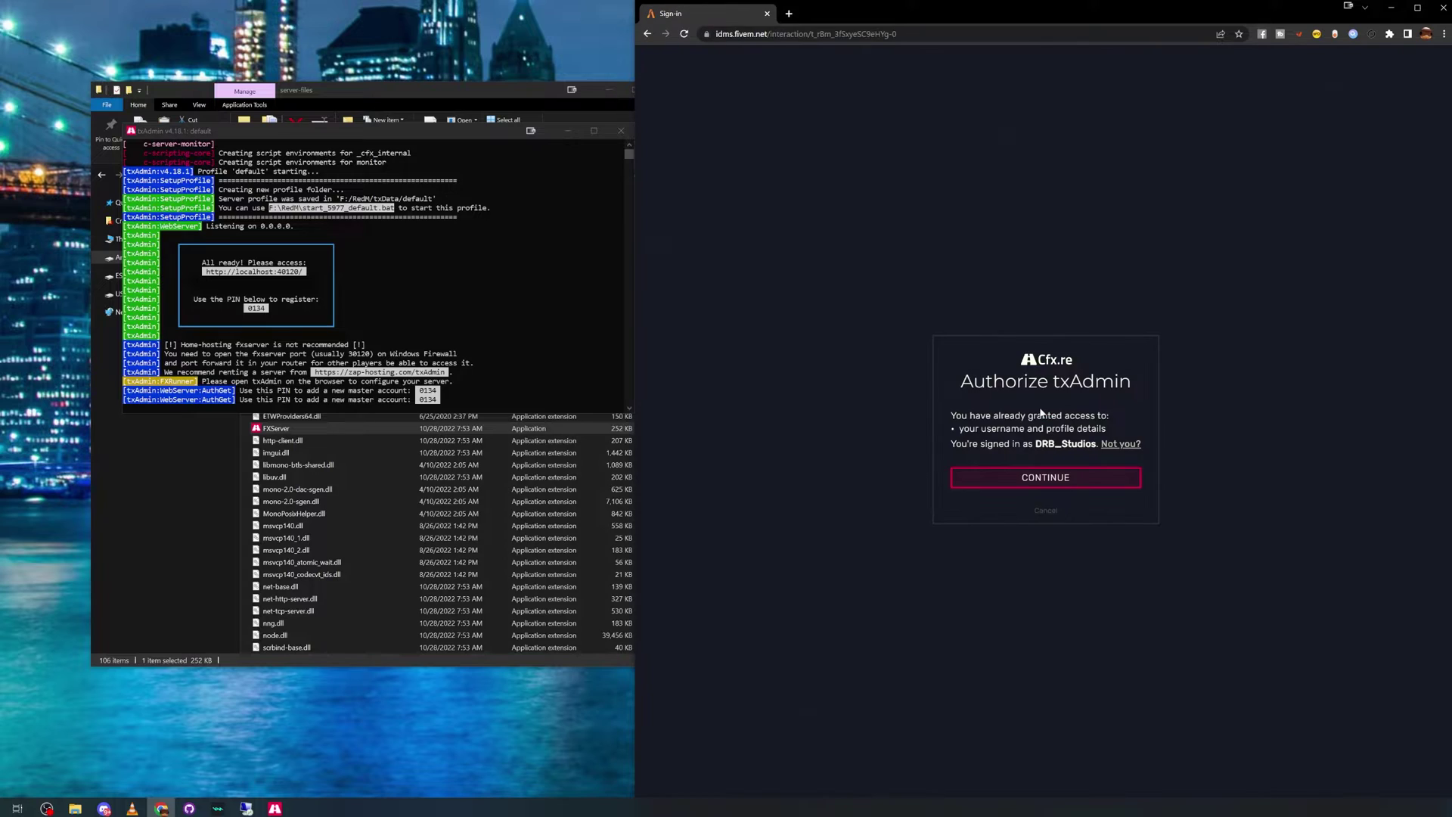
{"action": "left_click", "coordinate": [1048, 478]}
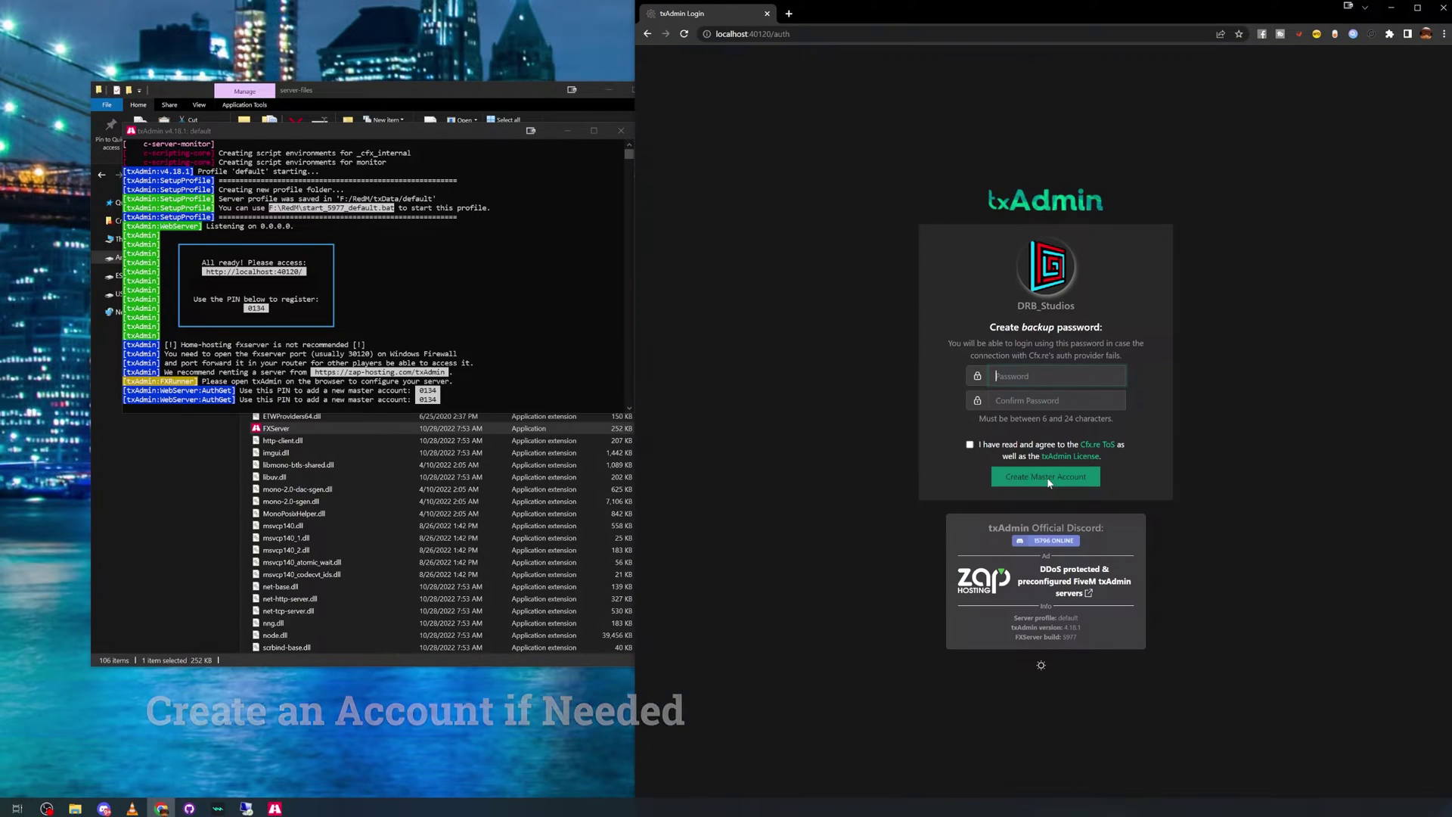
{"action": "type", "text": "••••••"}
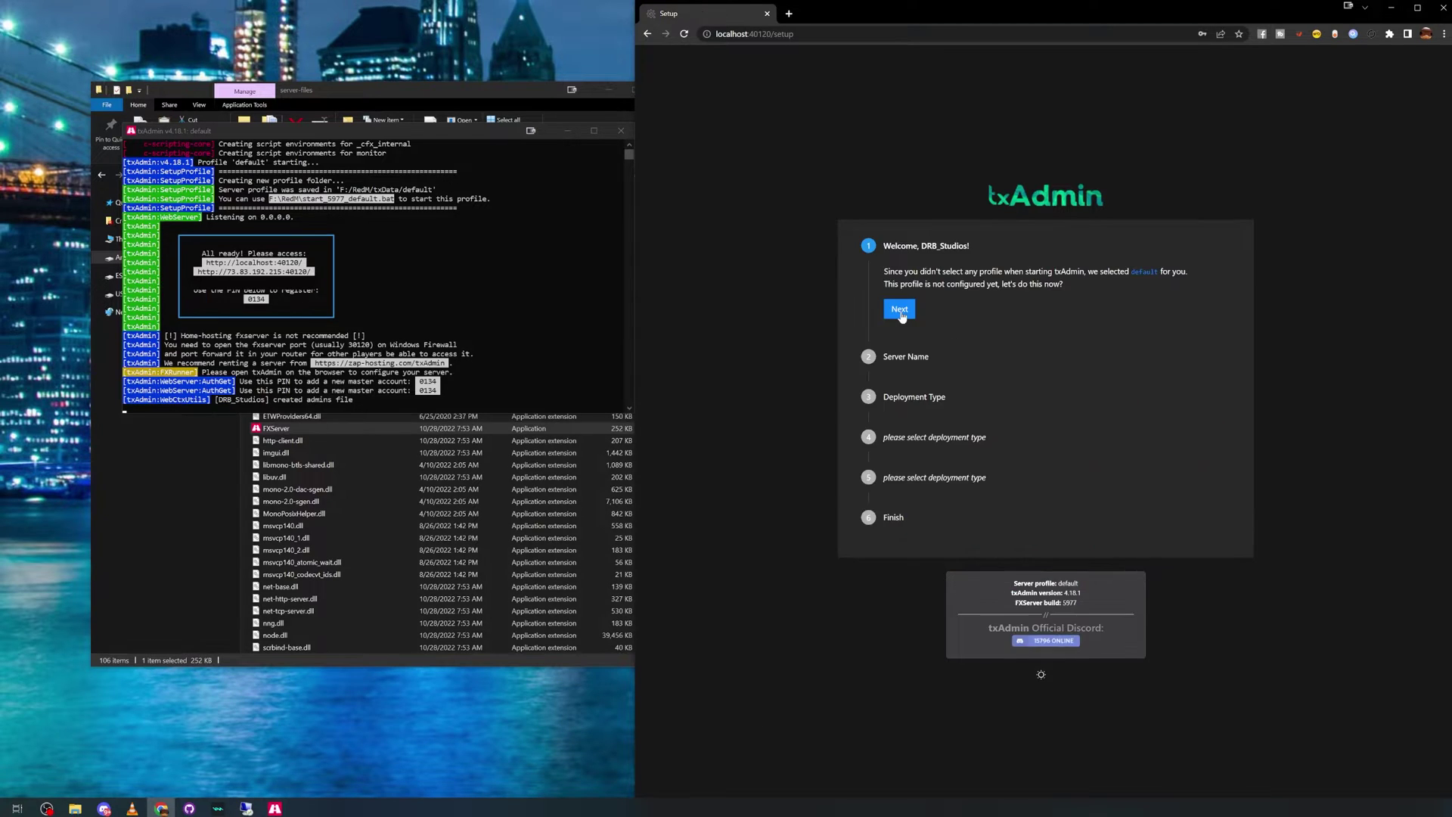
{"action": "key", "text": "Return"}
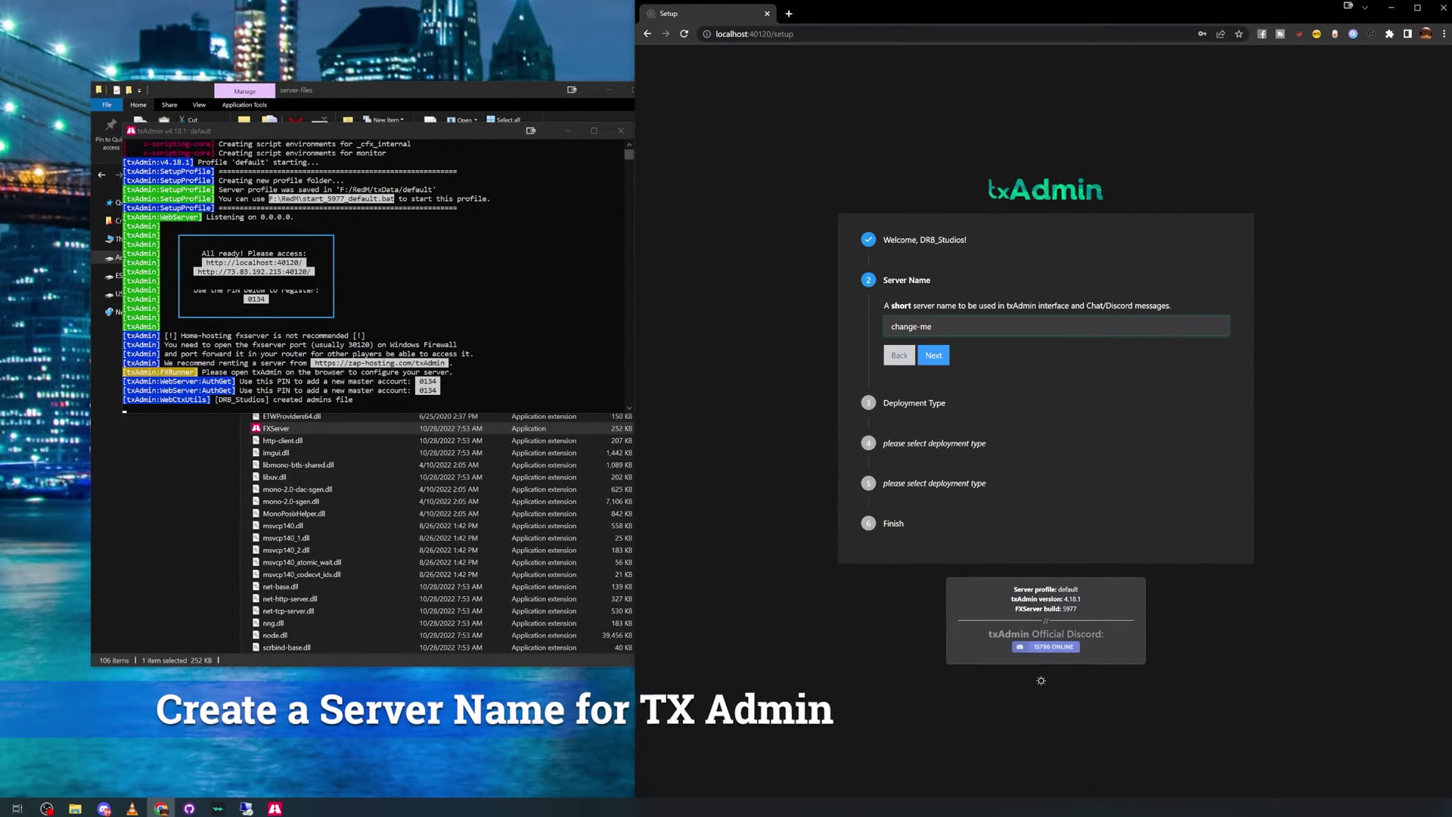
{"action": "key", "text": "ctrl+shift+Left"}
{"action": "type", "text": "Tutorial Server"}
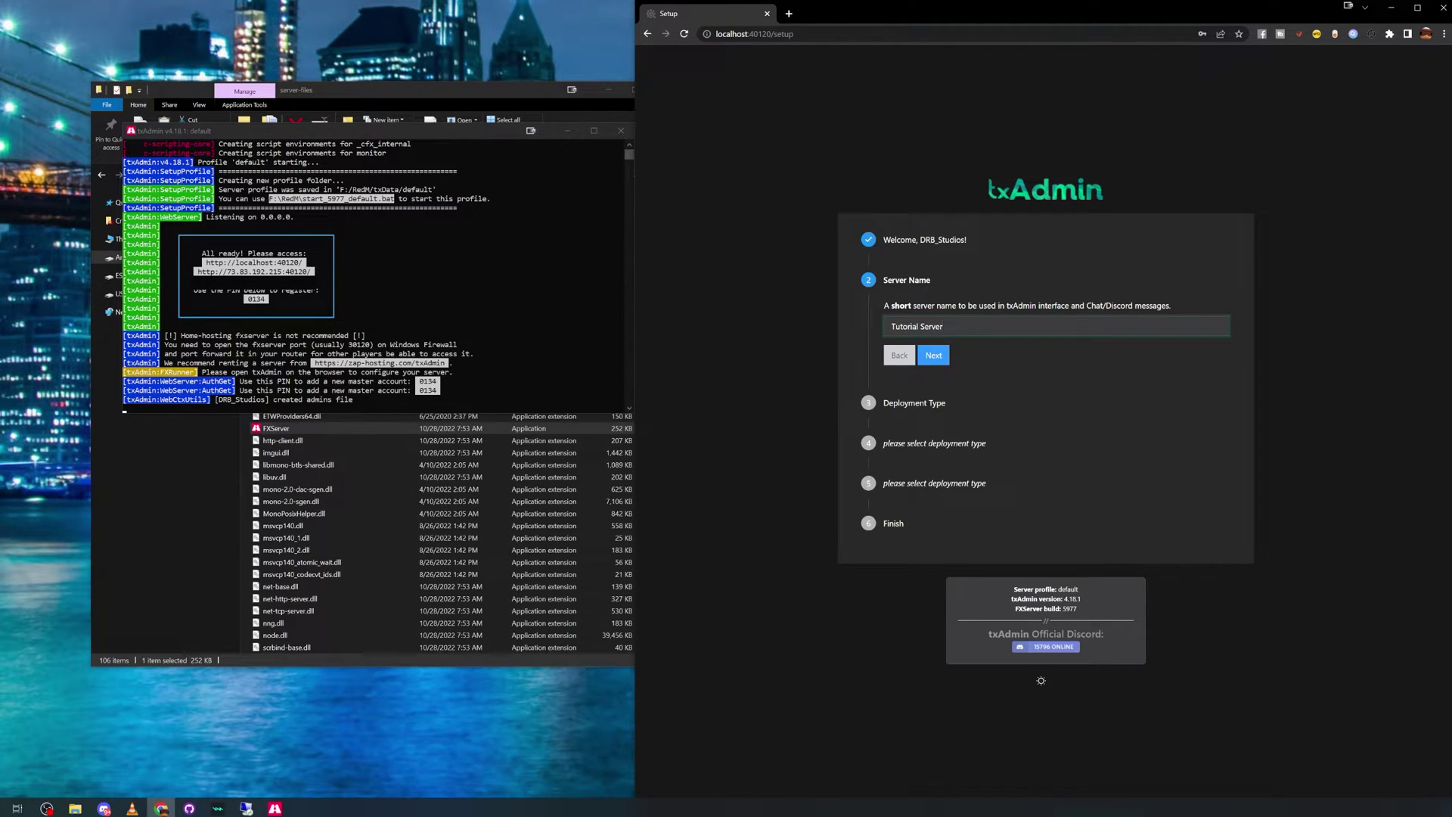
{"action": "key", "text": "Return"}
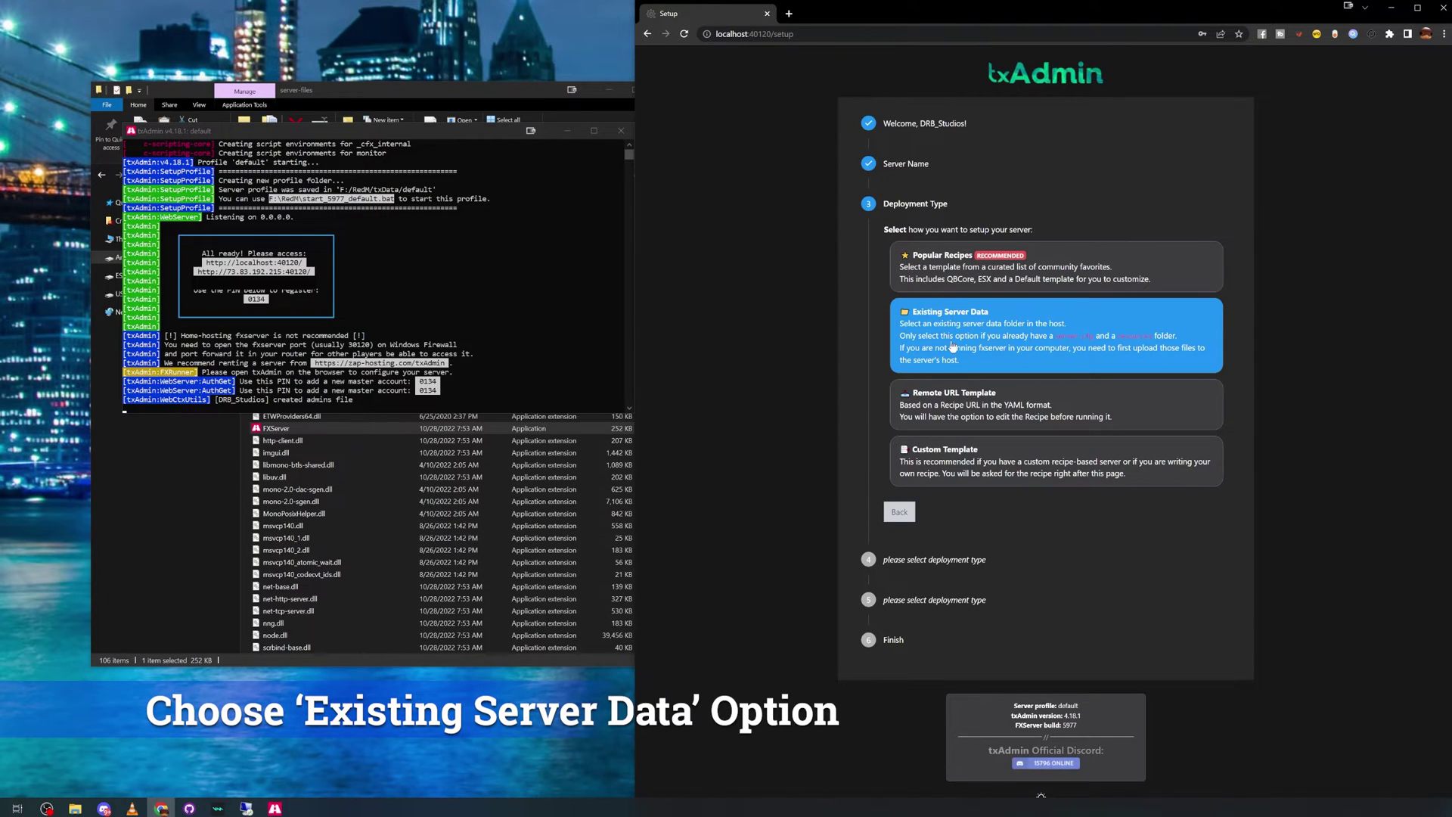
Deploy from existing data with base folder F:\RedM\server-data and accept F:\RedM\server.cfg
{"action": "left_click", "coordinate": [953, 347]}
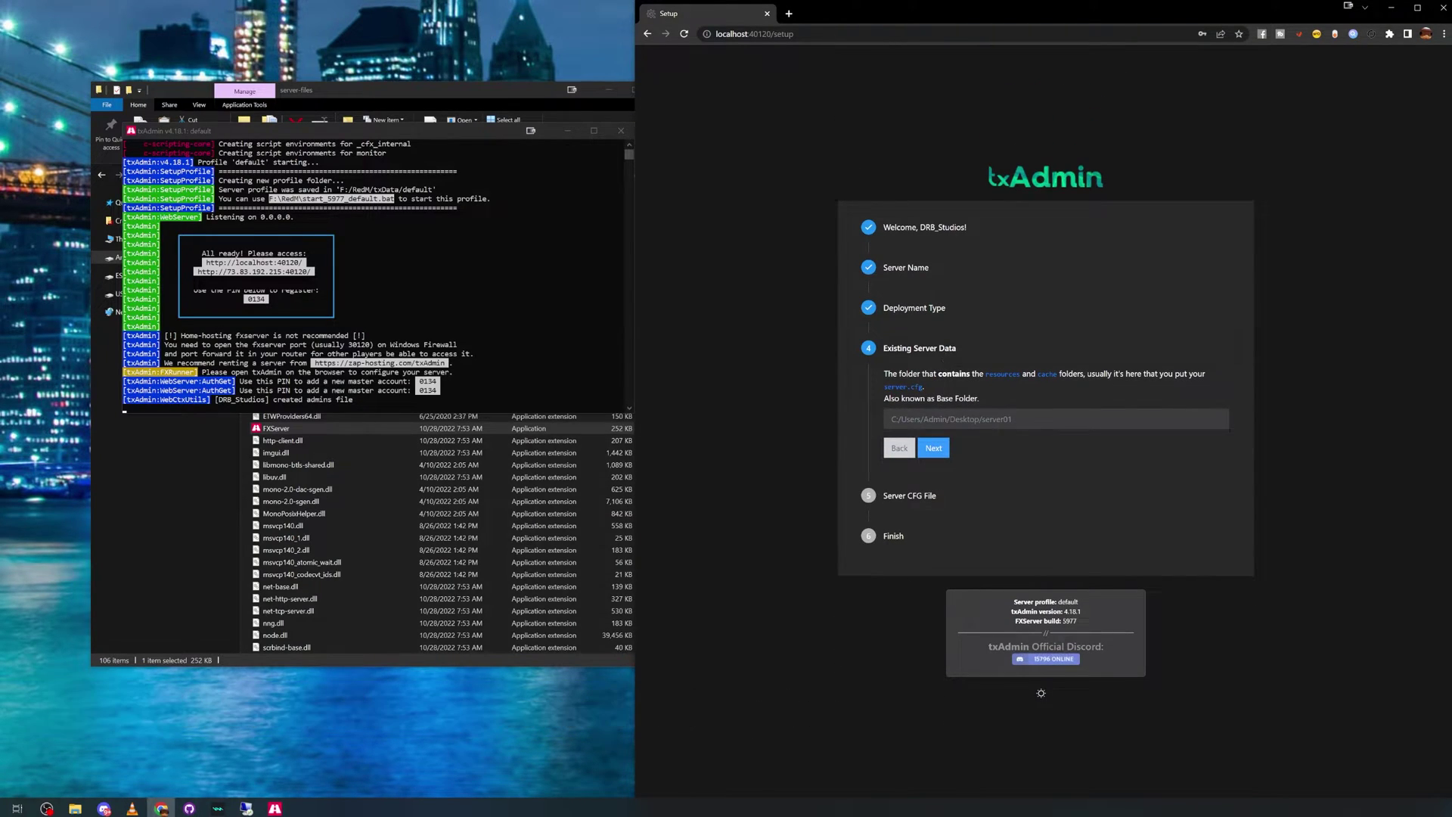
{"action": "left_click", "coordinate": [892, 419]}
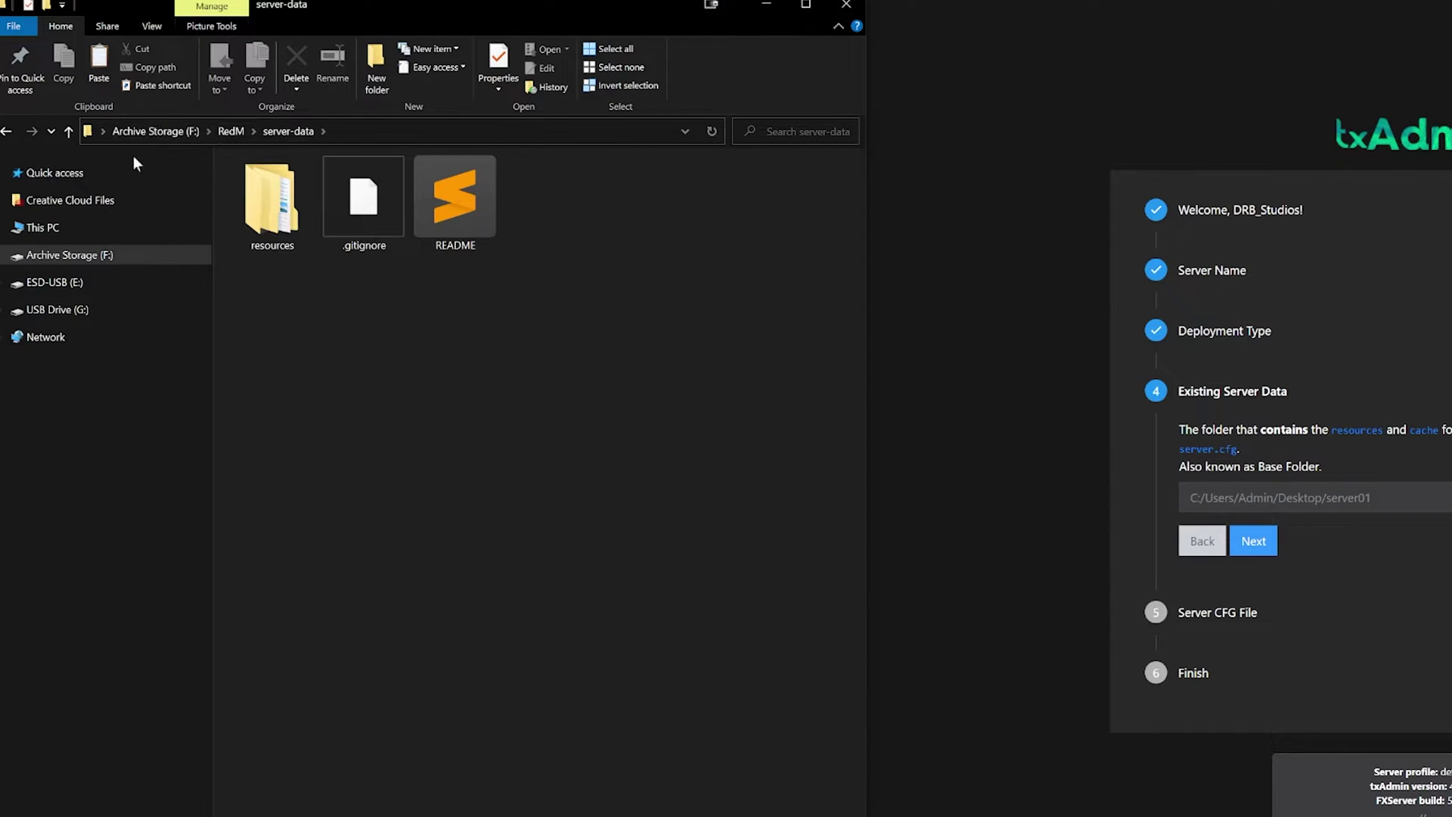
{"action": "right_click", "coordinate": [92, 128]}
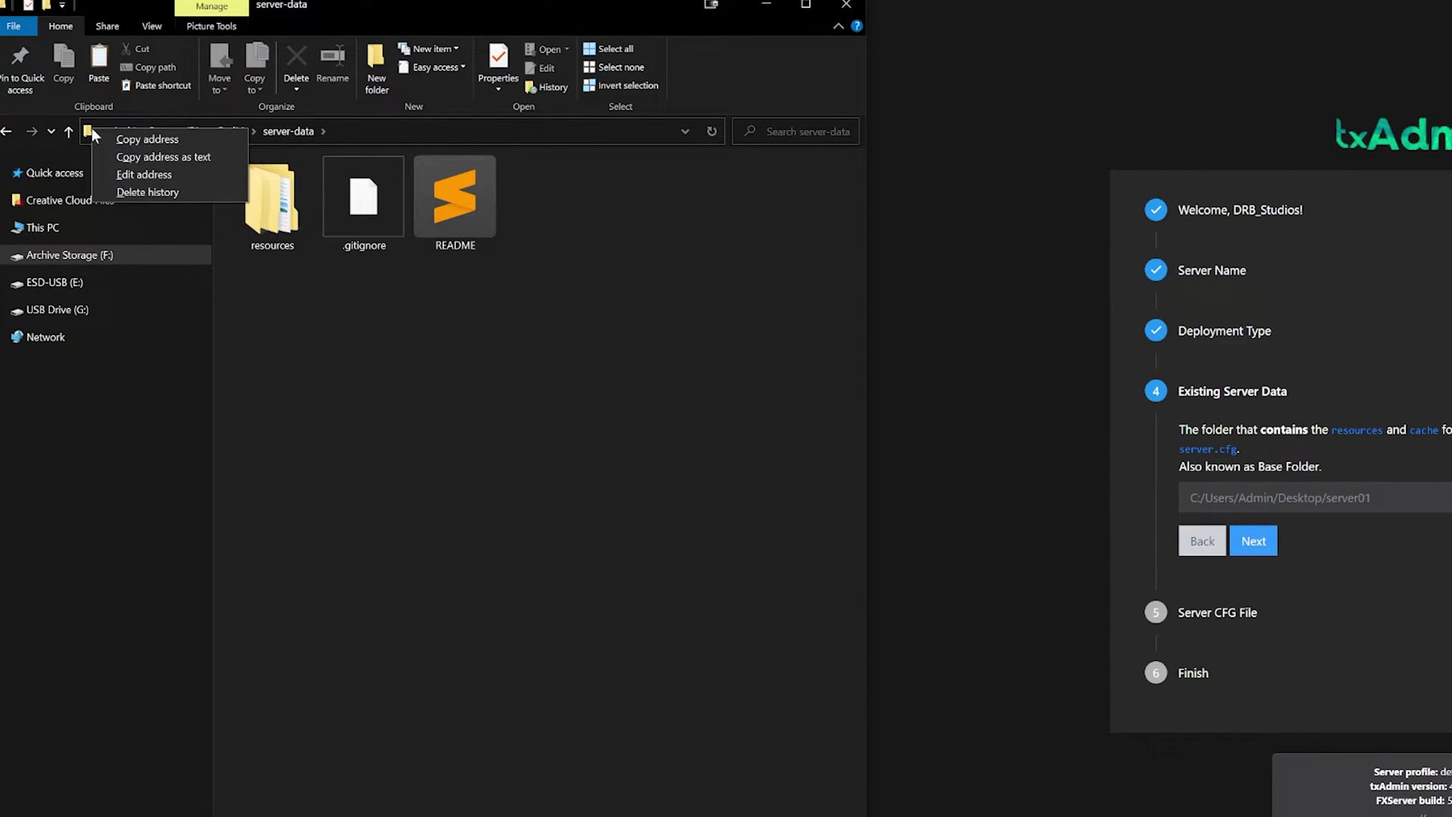
{"action": "left_click", "coordinate": [133, 143]}
{"action": "left_click", "coordinate": [1271, 494]}
{"action": "key", "text": "ctrl+v"}
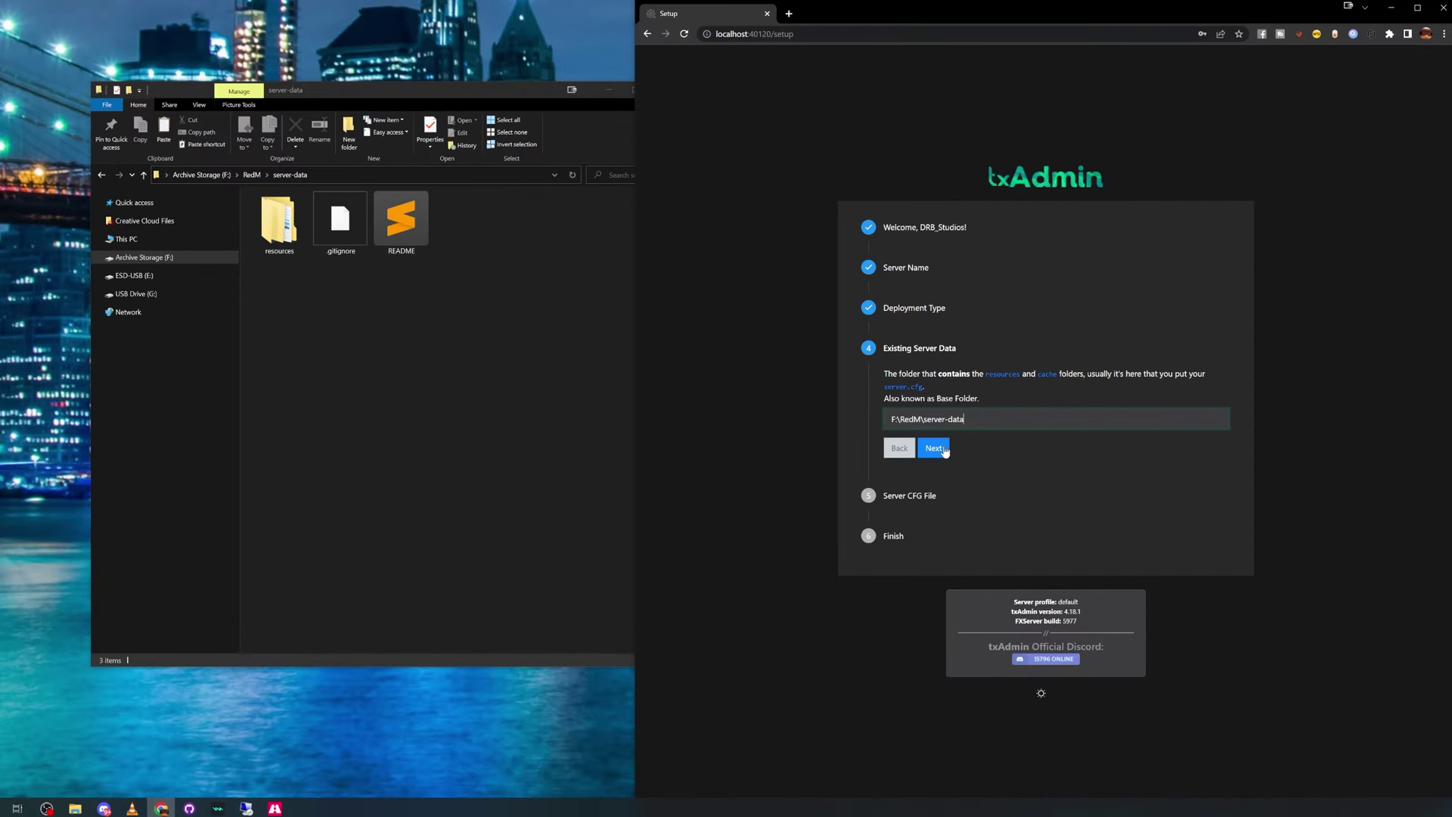
{"action": "left_click", "coordinate": [943, 448]}
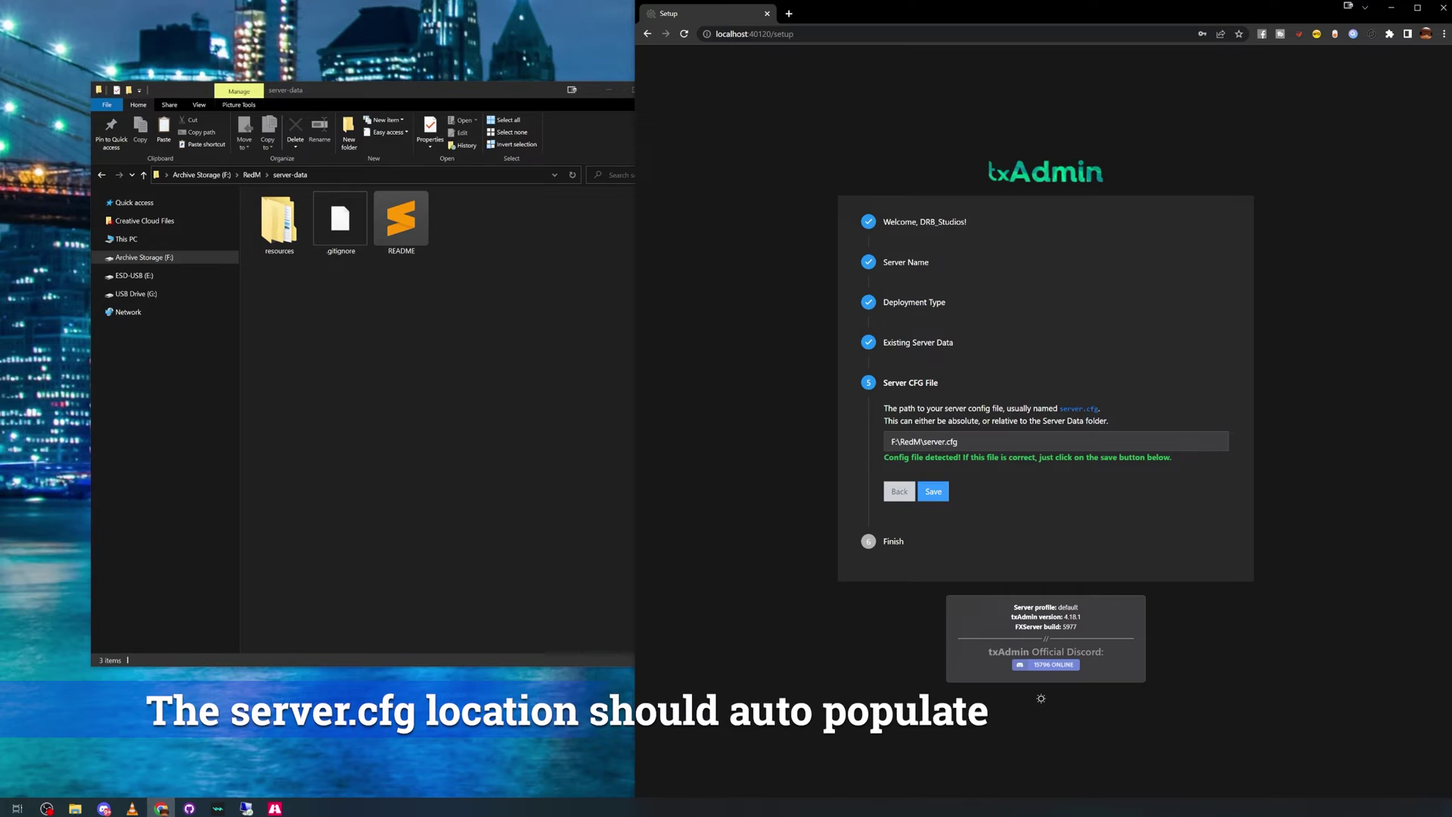
{"action": "left_click", "coordinate": [933, 492]}
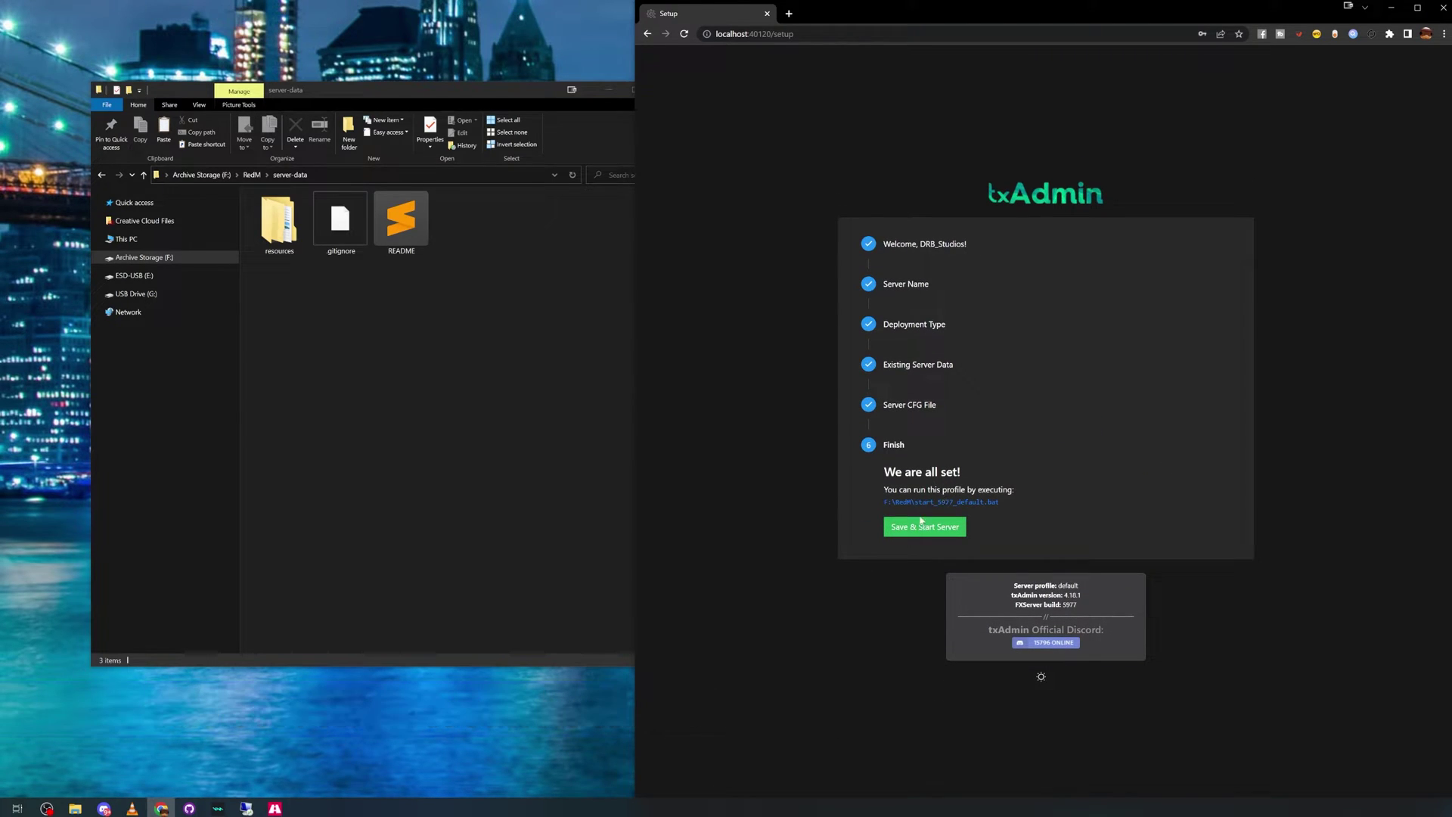
Save the txAdmin profile, then start a new Keymaster server named Tutorial Test with its IP
{"action": "left_click", "coordinate": [921, 524]}
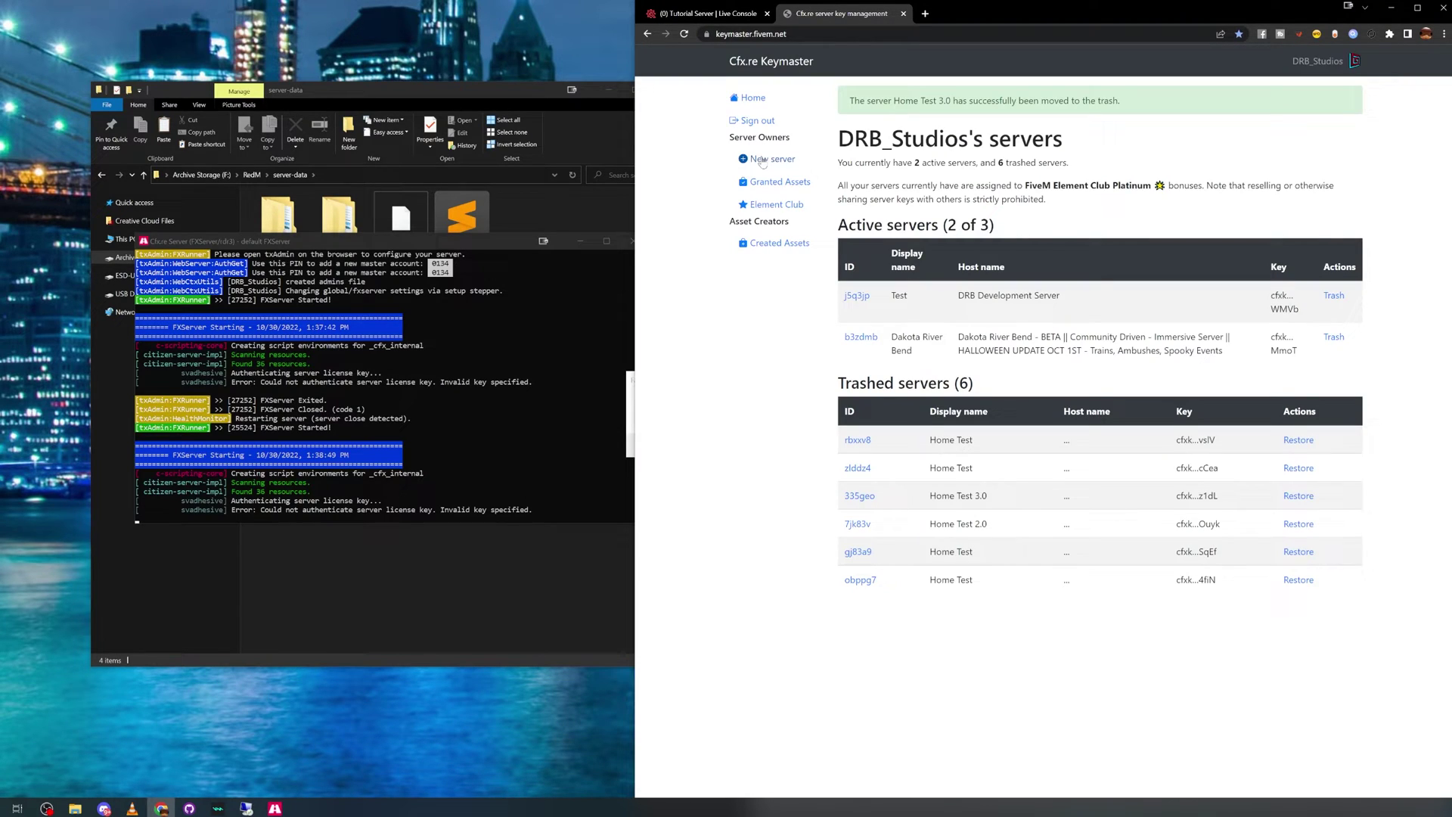
{"action": "left_click", "coordinate": [764, 159]}
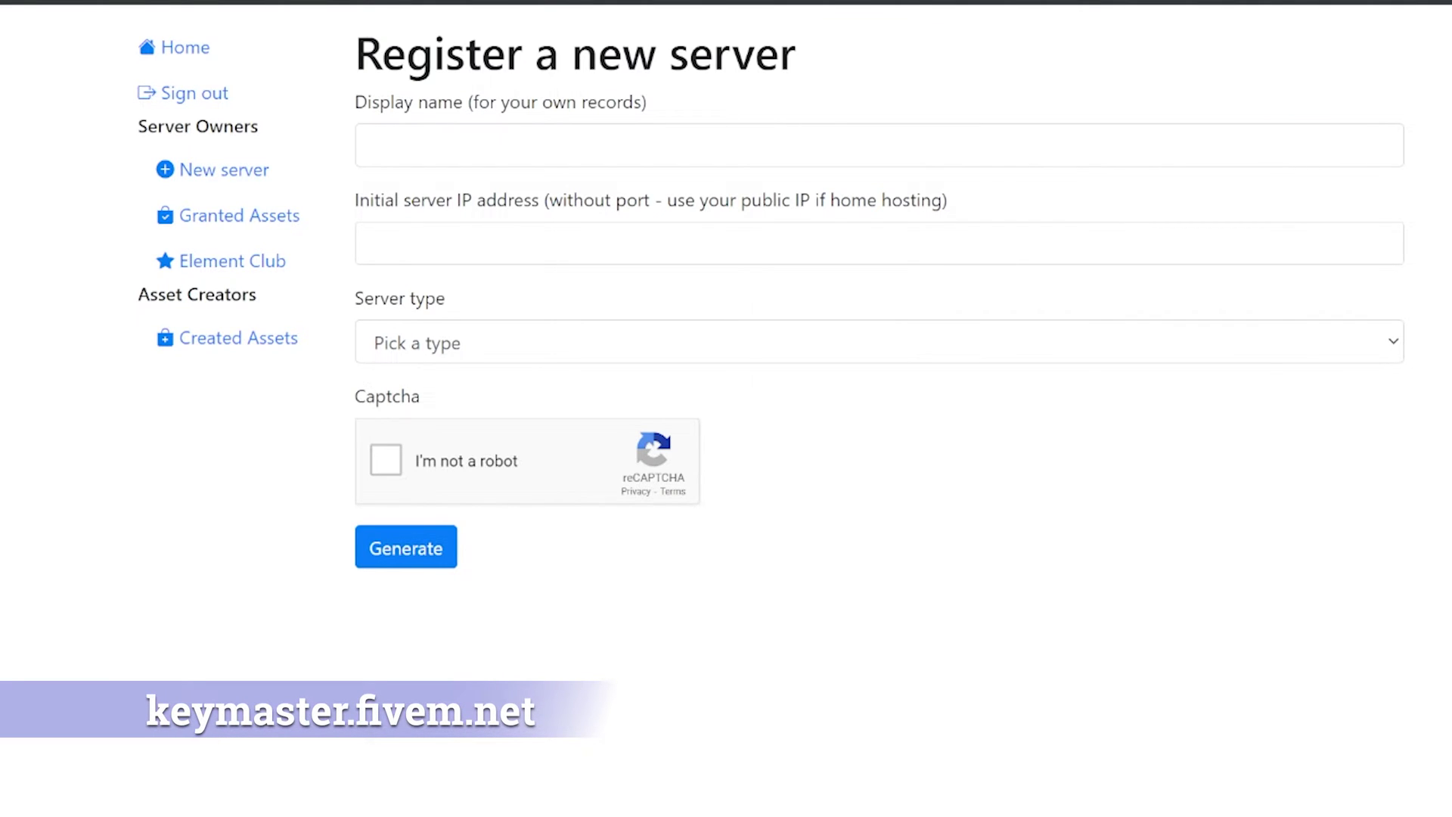
{"action": "left_click", "coordinate": [530, 147]}
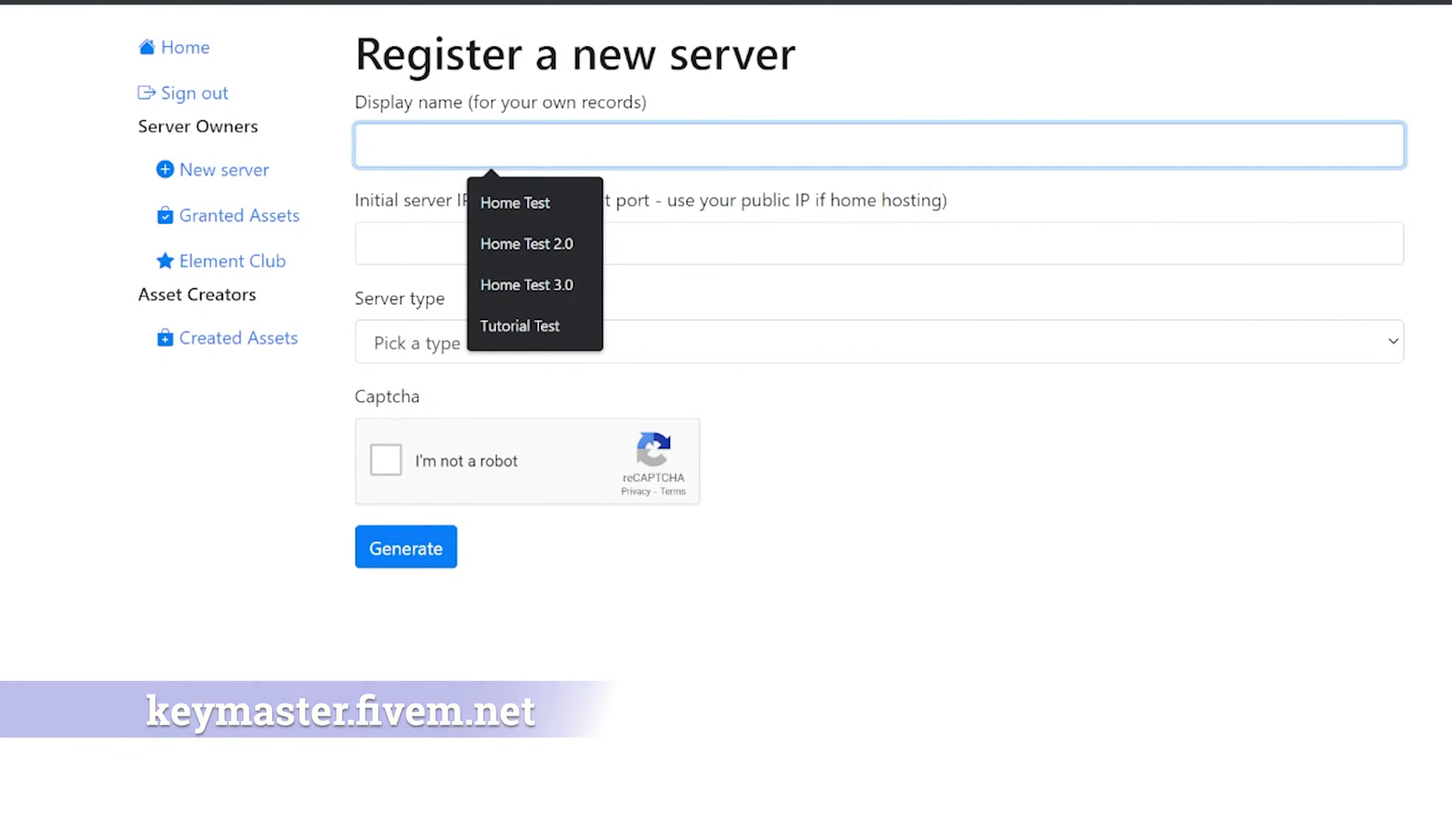
{"action": "left_click", "coordinate": [516, 326]}
{"action": "left_click", "coordinate": [516, 244]}
{"action": "type", "text": "xx.xx.xx"}
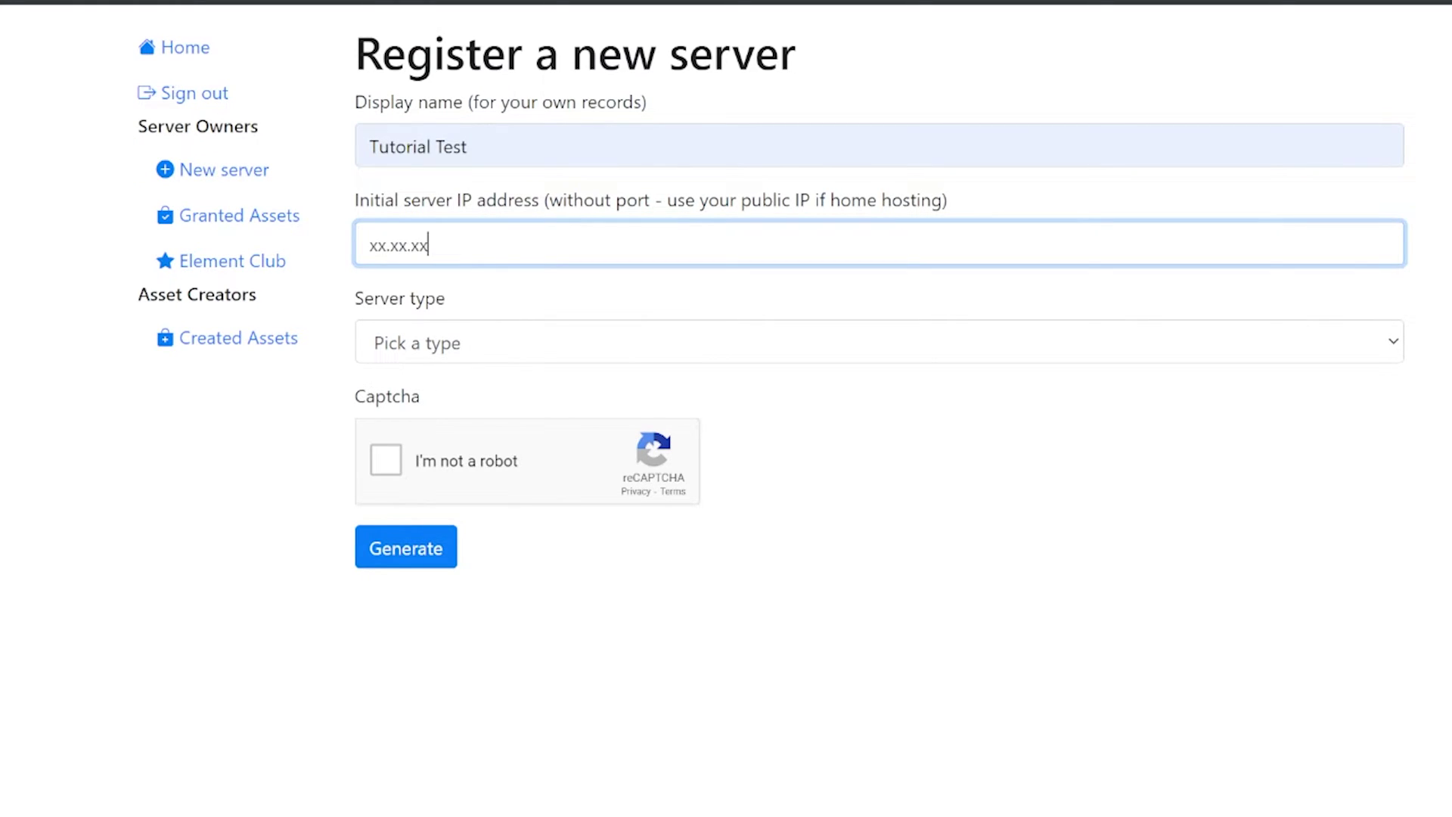
{"action": "type", "text": ".xx"}
Set server type Other/Home hosted and provider Home, pass the captcha, and generate the key
{"action": "left_click", "coordinate": [458, 354]}
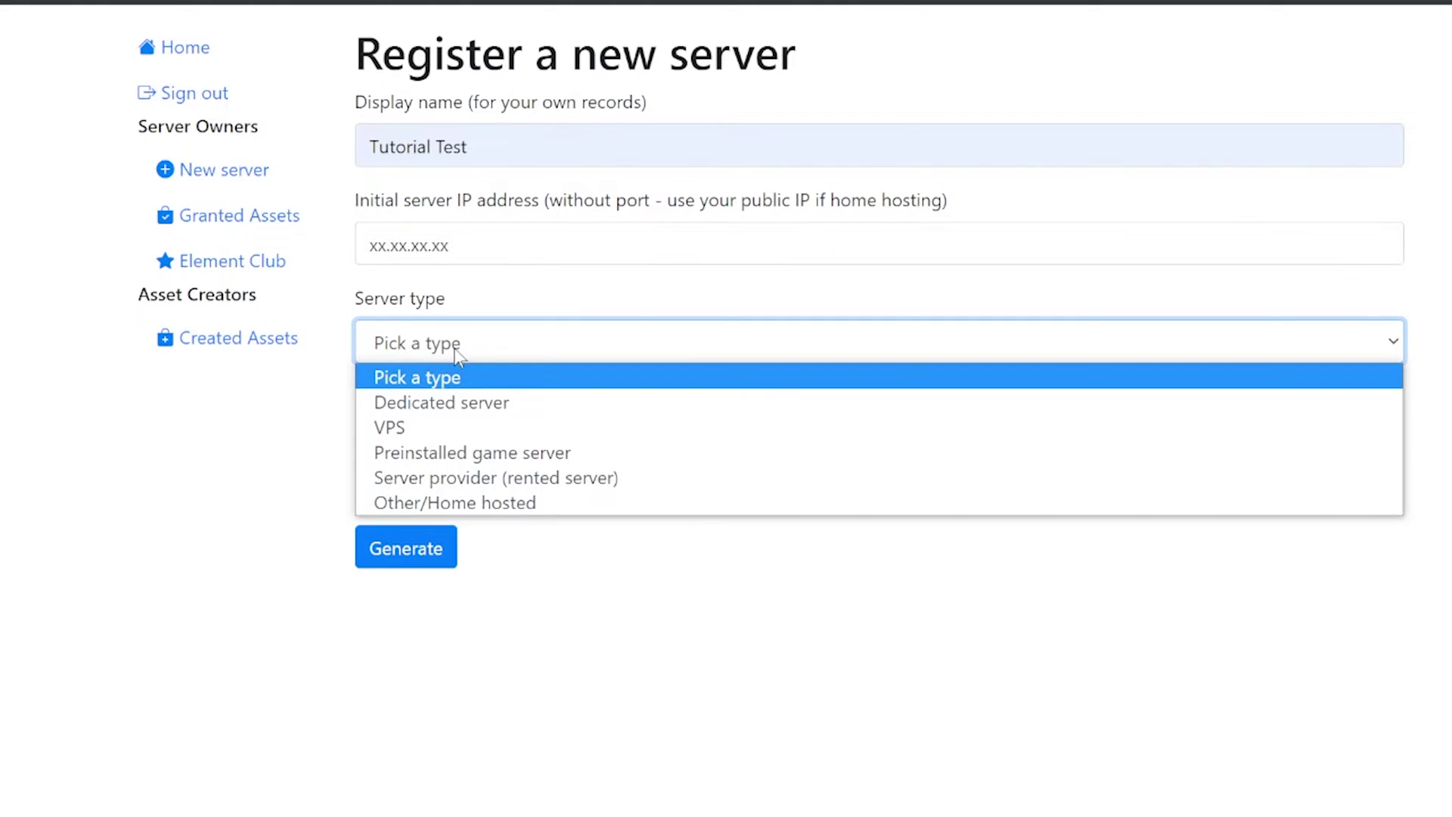
{"action": "left_click", "coordinate": [458, 505]}
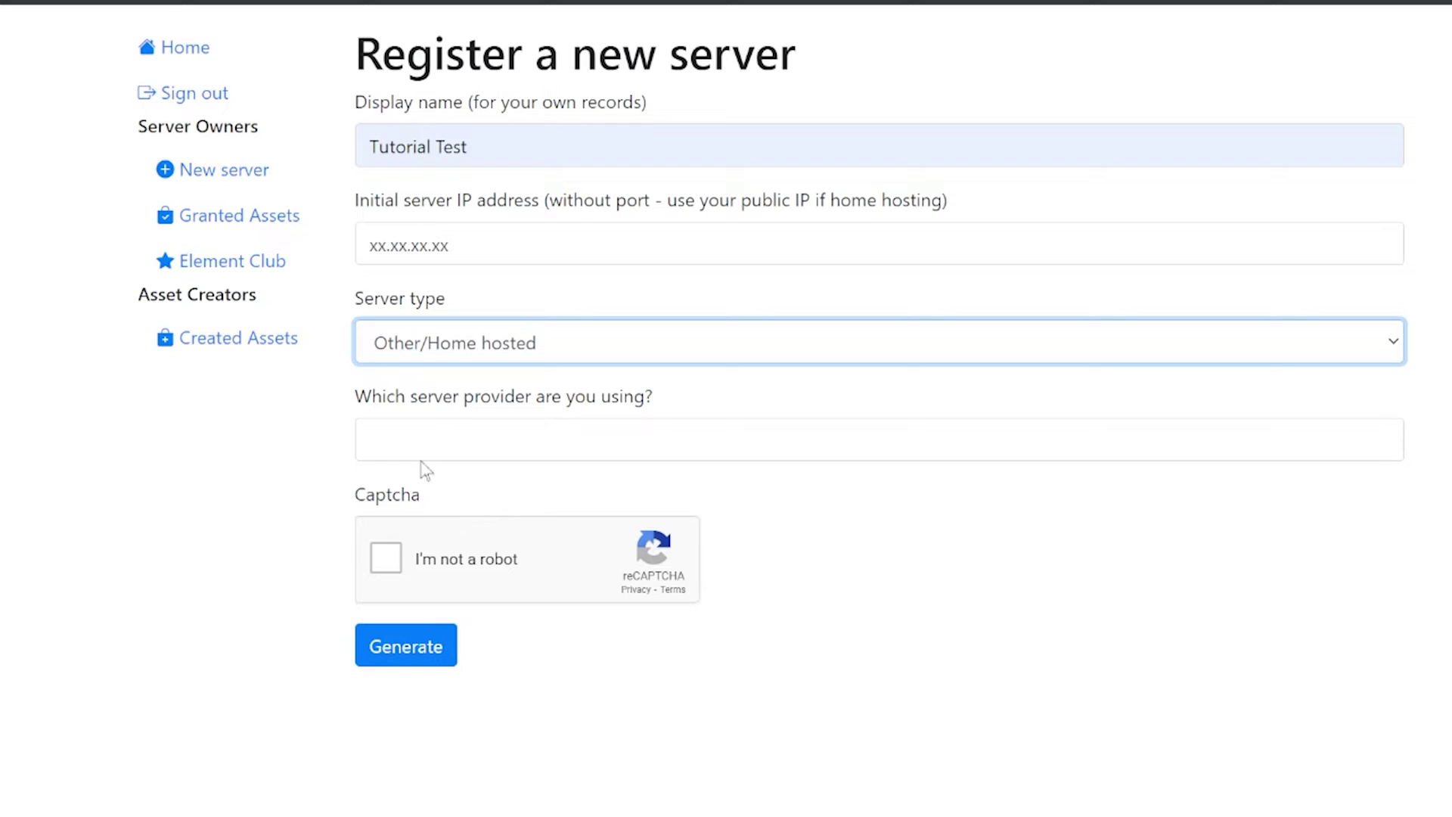
{"action": "left_click", "coordinate": [454, 440]}
{"action": "left_click", "coordinate": [490, 500]}
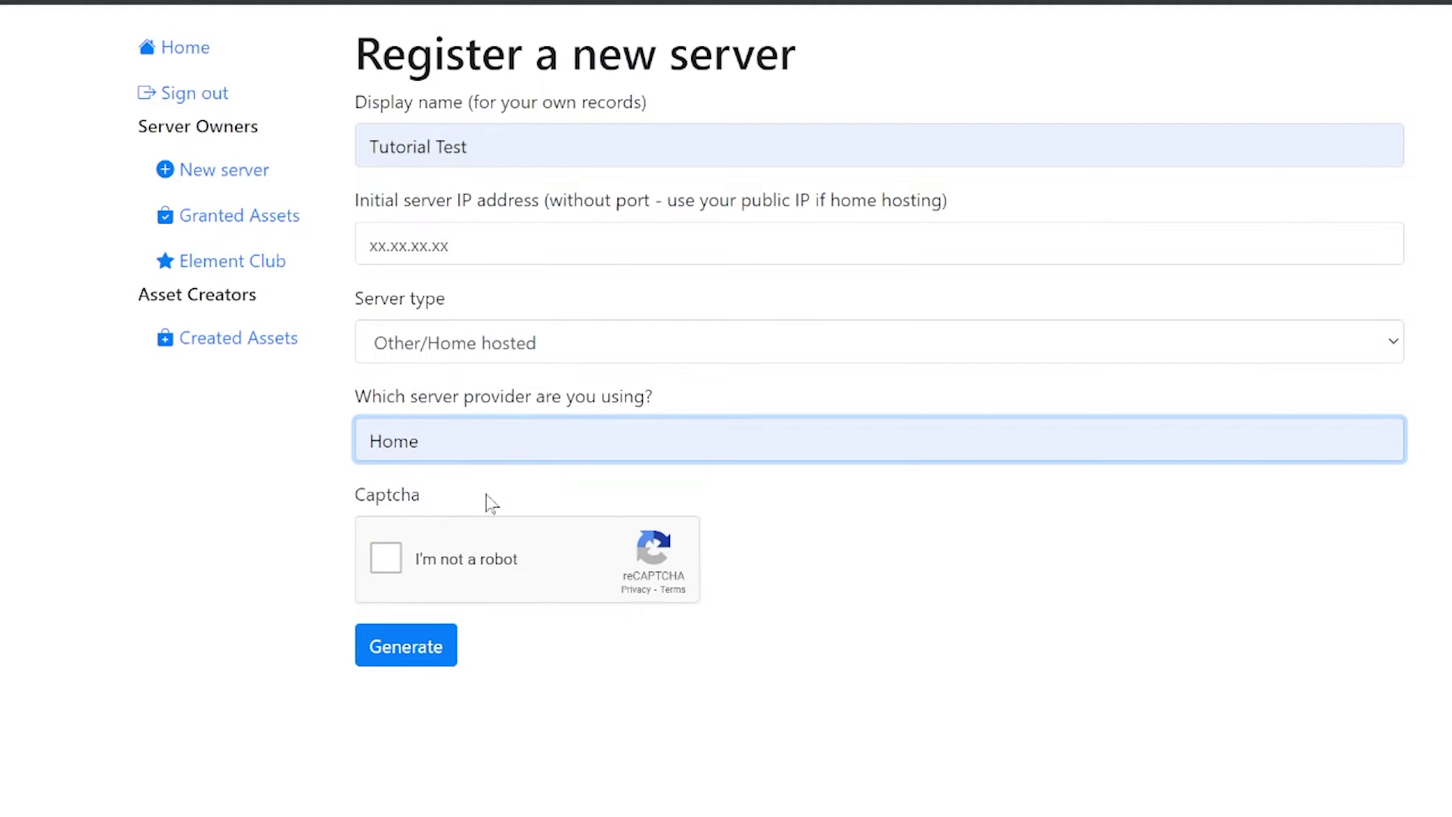
{"action": "left_click", "coordinate": [385, 564]}
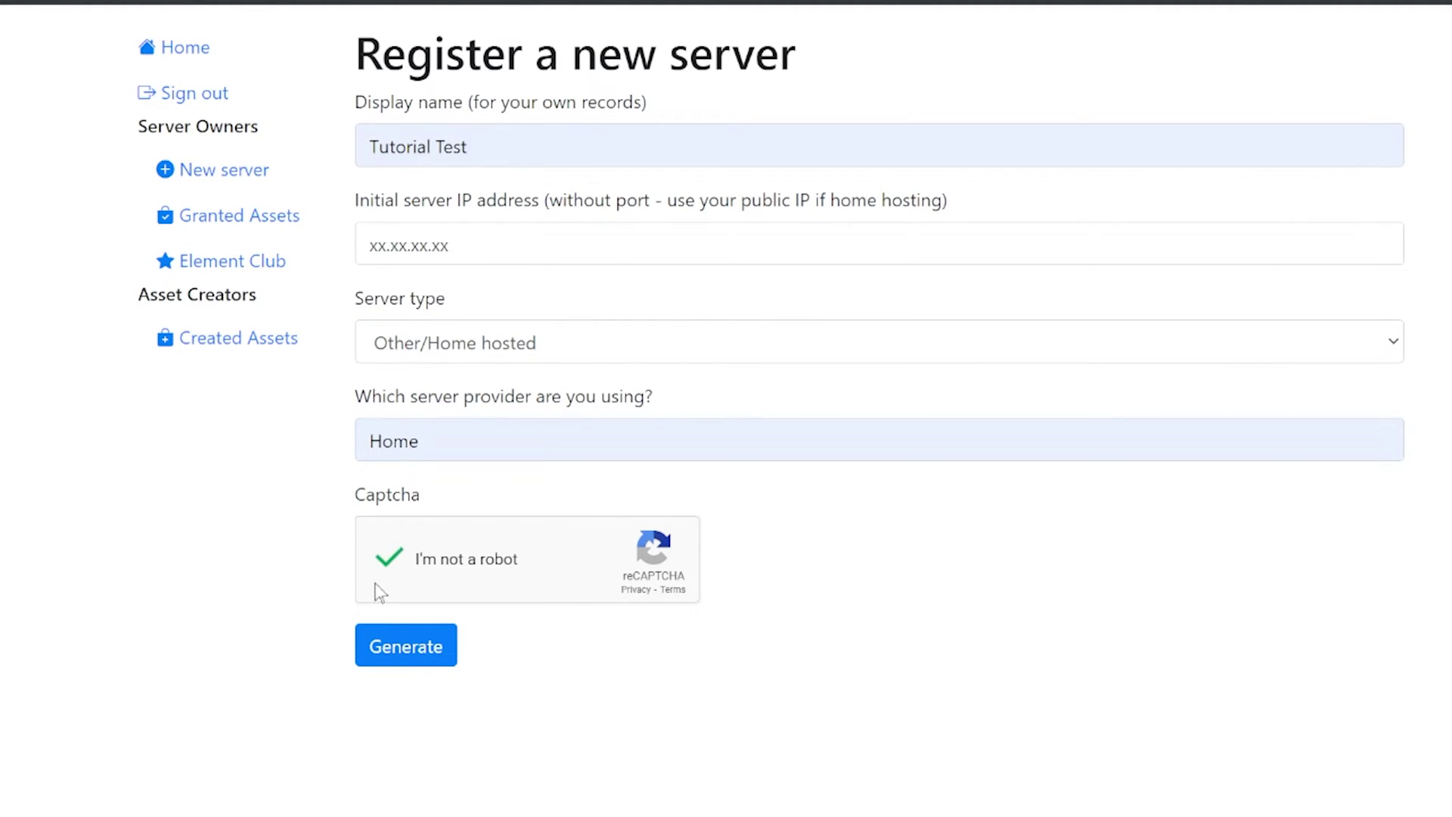
{"action": "left_click", "coordinate": [405, 648]}
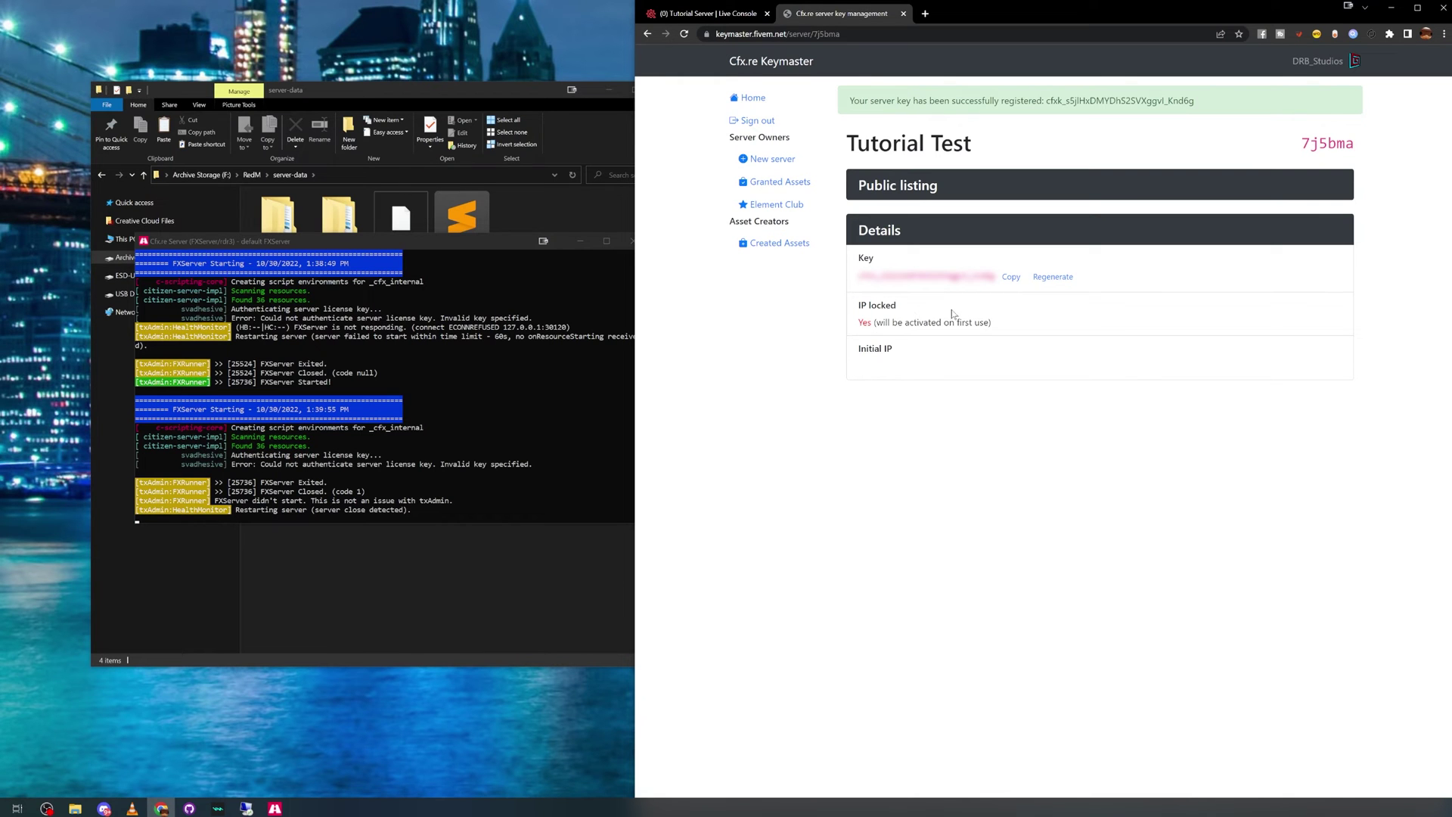
{"action": "mouse_move", "coordinate": [1013, 283]}
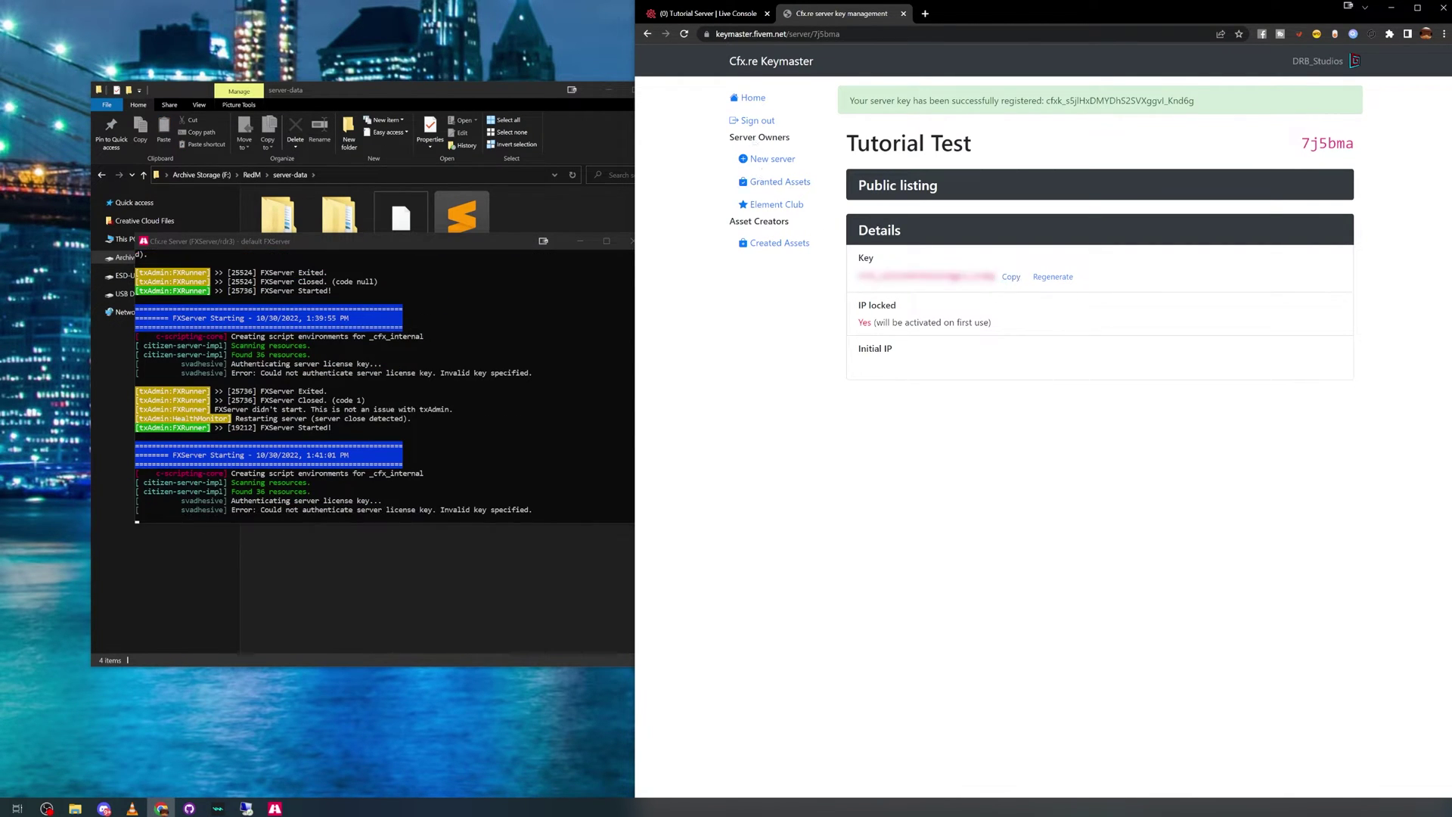
Replace line 53's placeholder in the CFG Editor with the license key, save, and restart the server
{"action": "left_click", "coordinate": [715, 17]}
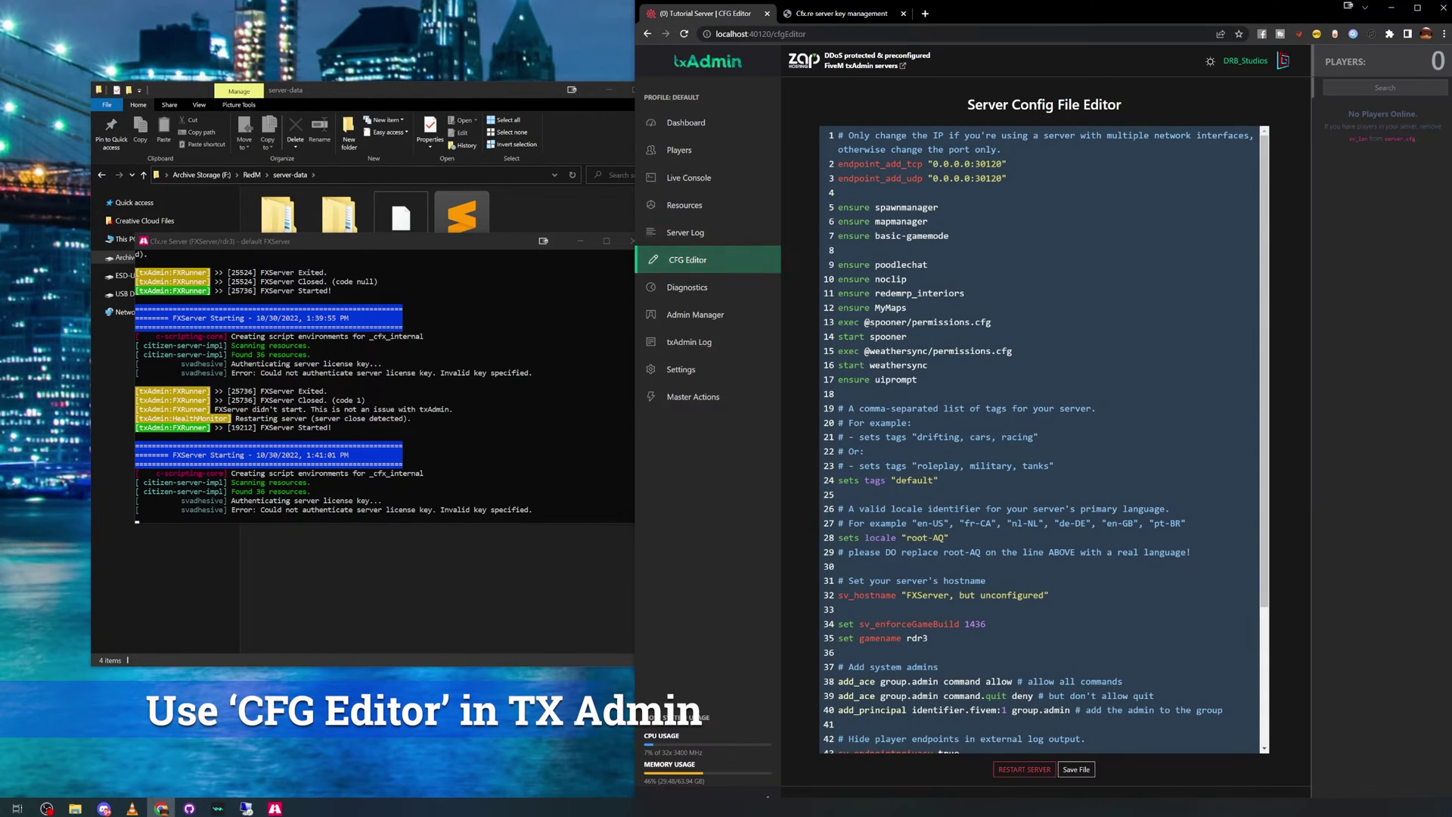
{"action": "scroll", "coordinate": [1044, 438], "scroll_direction": "down", "scroll_amount": 3}
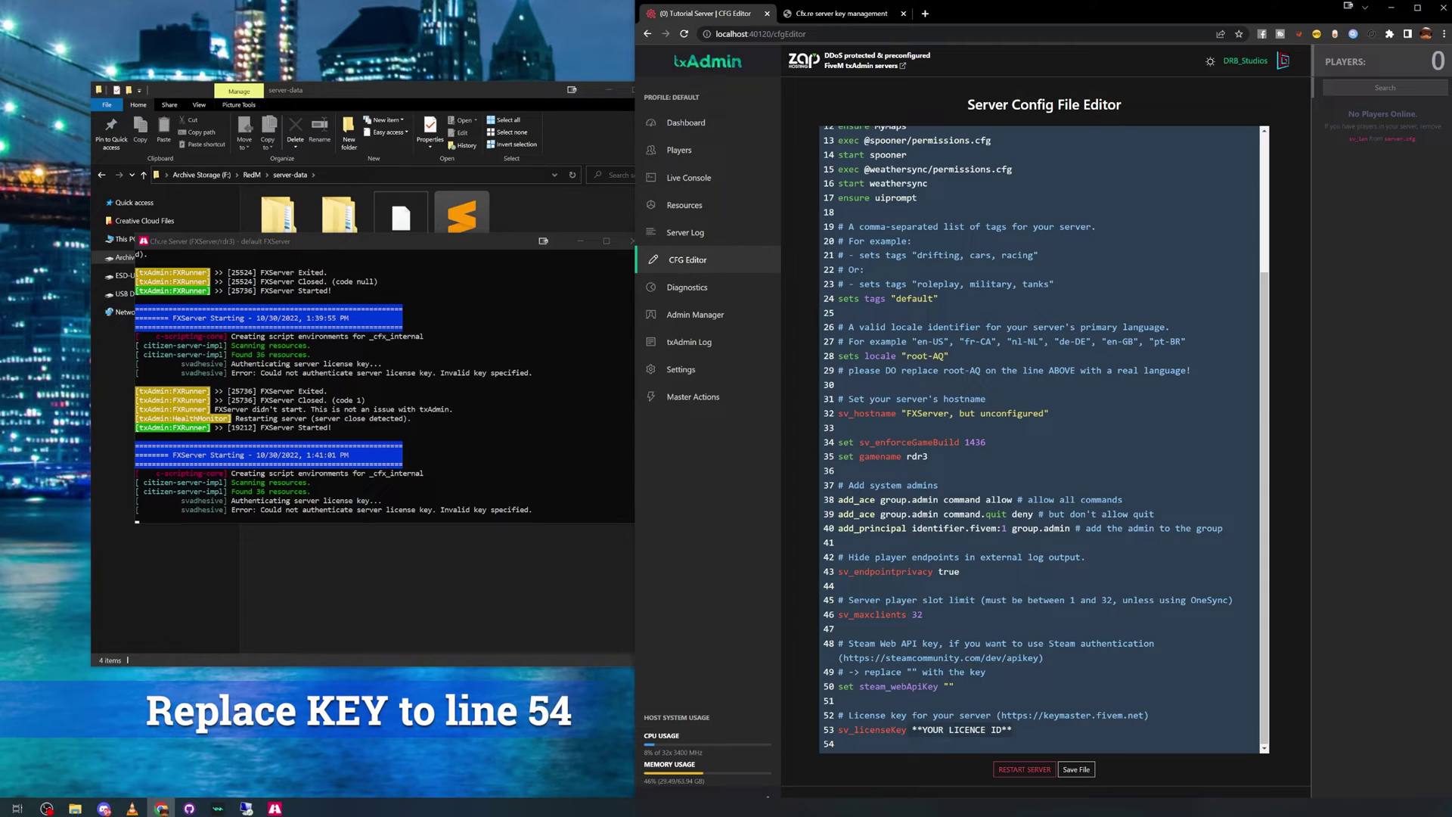
{"action": "key", "text": "Delete"}
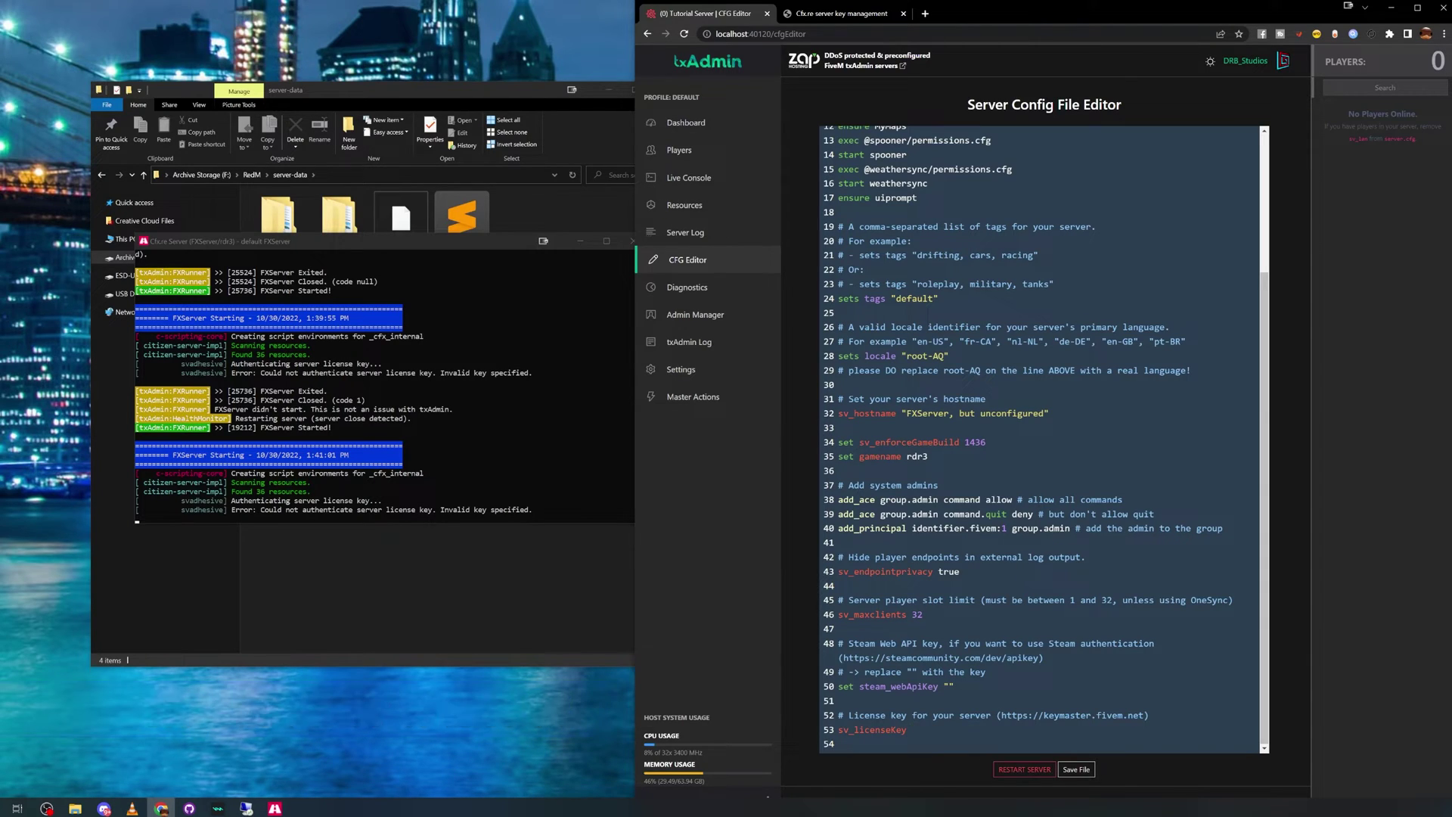
{"action": "key", "text": "ctrl+v"}
{"action": "left_click", "coordinate": [1077, 770]}
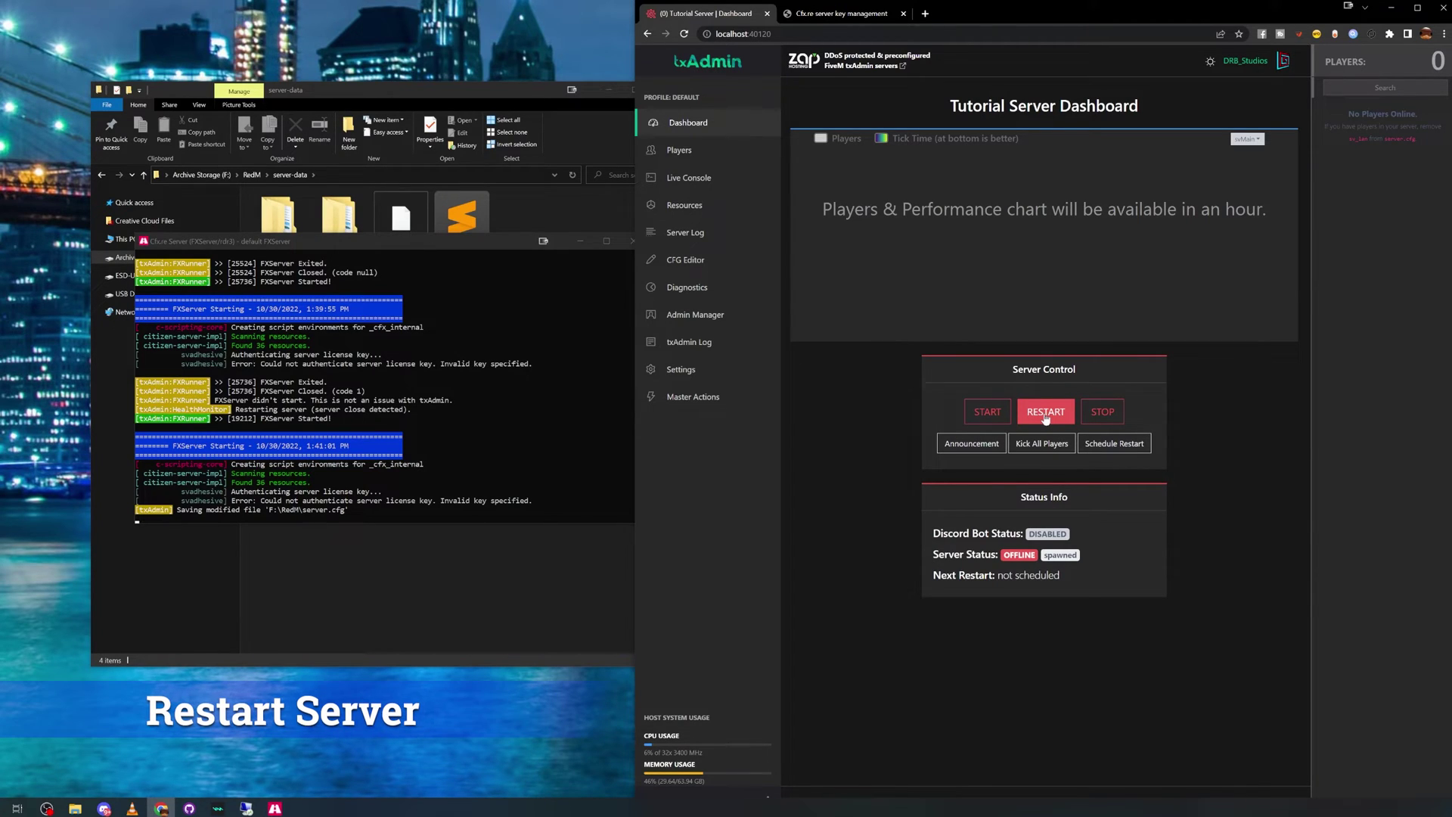
{"action": "left_click", "coordinate": [1046, 415]}
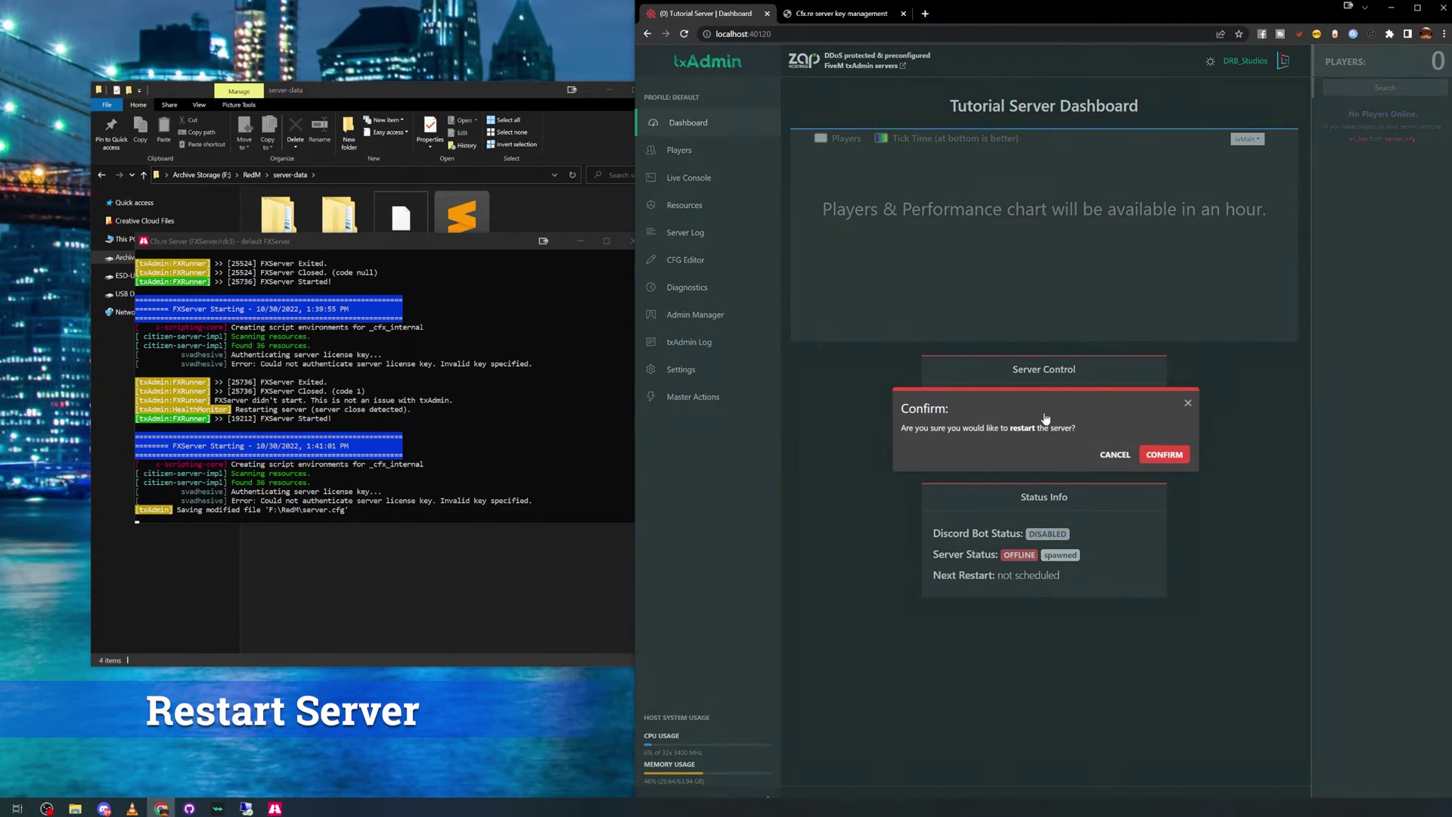
{"action": "left_click", "coordinate": [1164, 454]}
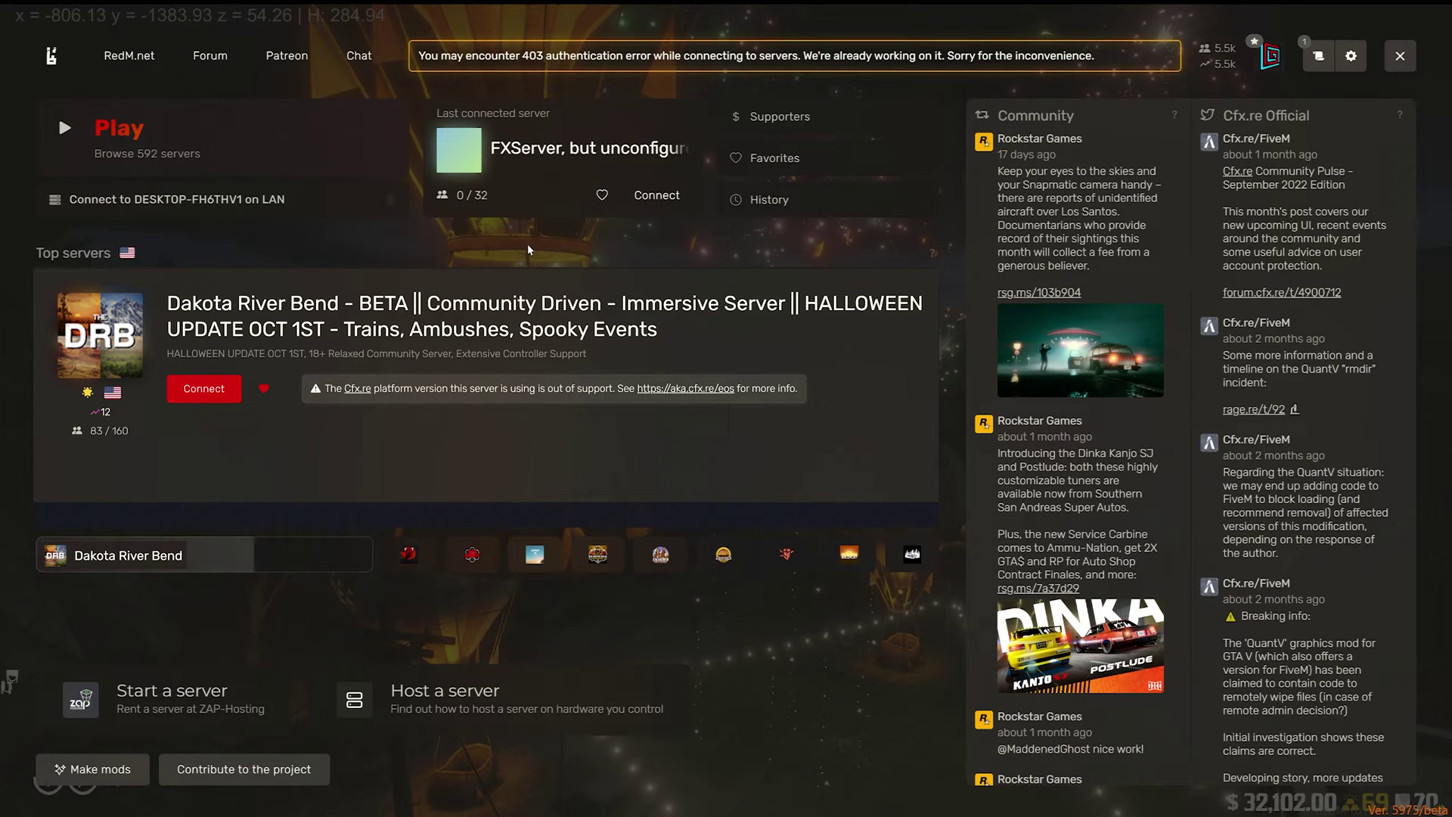
Run 'connect localhost' from the F8 console
{"action": "key", "text": "F8"}
{"action": "type", "text": "conne"}
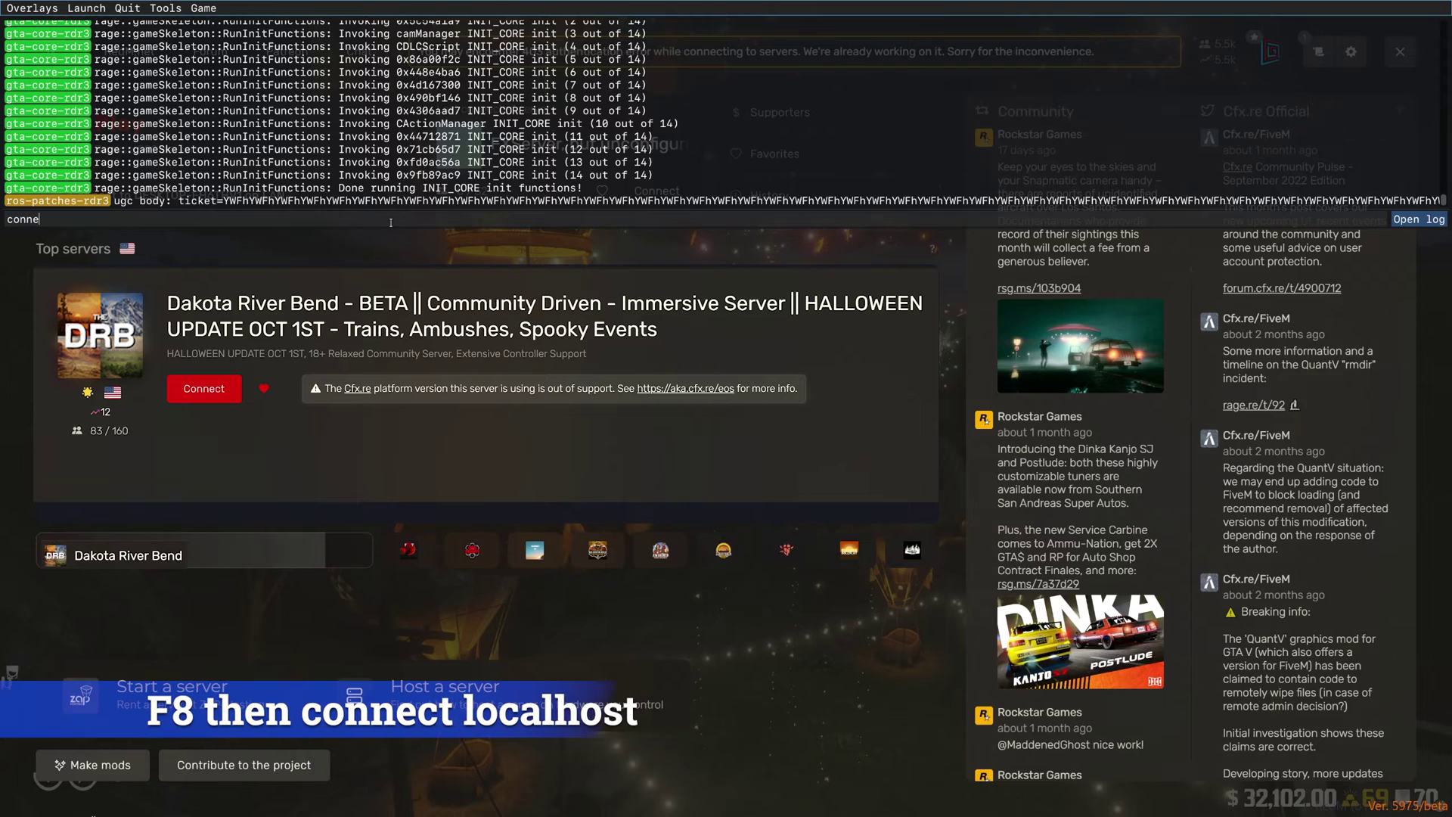
{"action": "type", "text": "ct localh"}
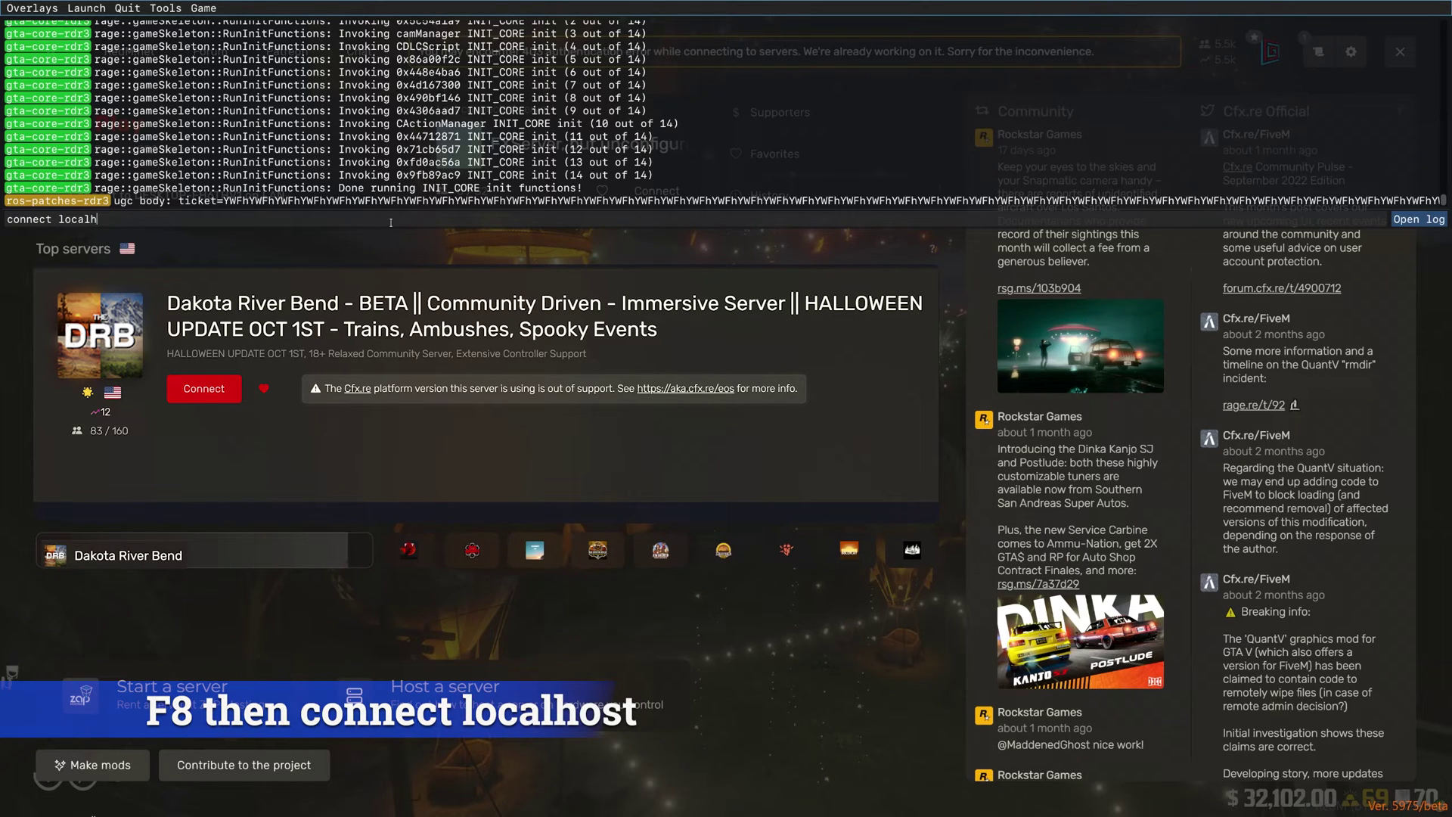
{"action": "type", "text": "ost"}
{"action": "key", "text": "Return"}
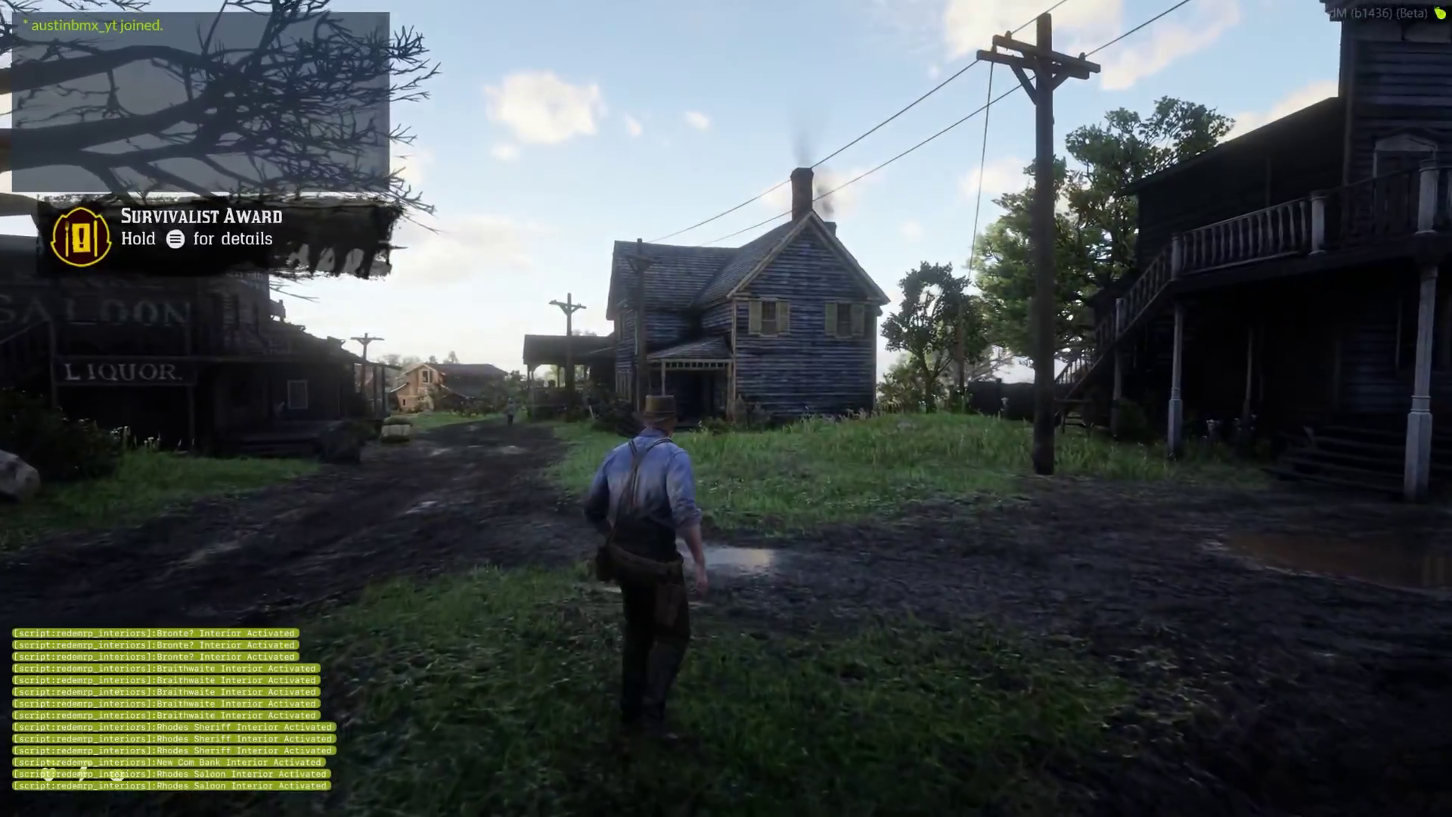
Walk the character through town toward the church
{"action": "key", "text": "w"}
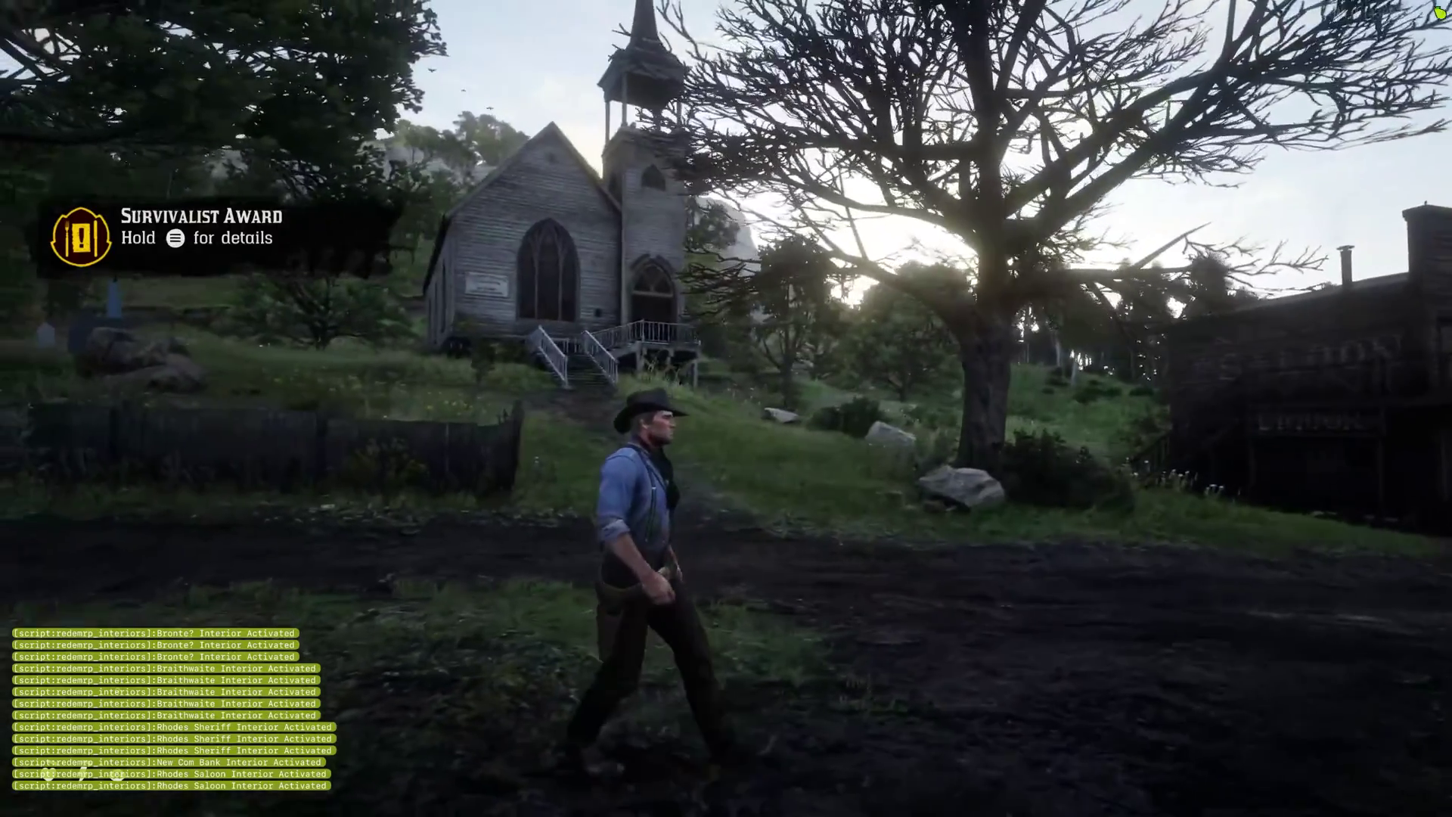